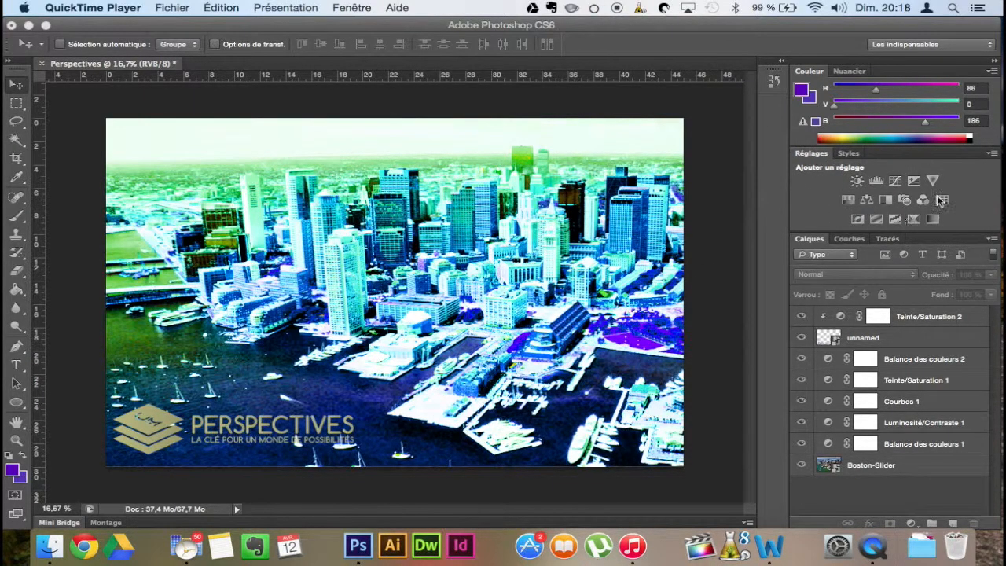
- Switch the Teinte/Saturation 2 adjustment layer off and on to compare its effect on the logo
left_click(859, 187)
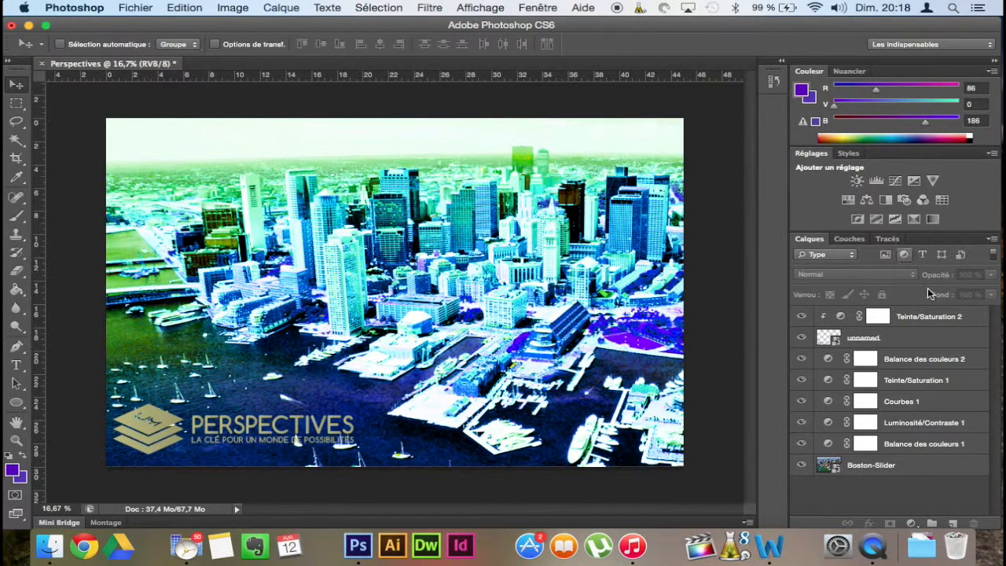
left_click(927, 317)
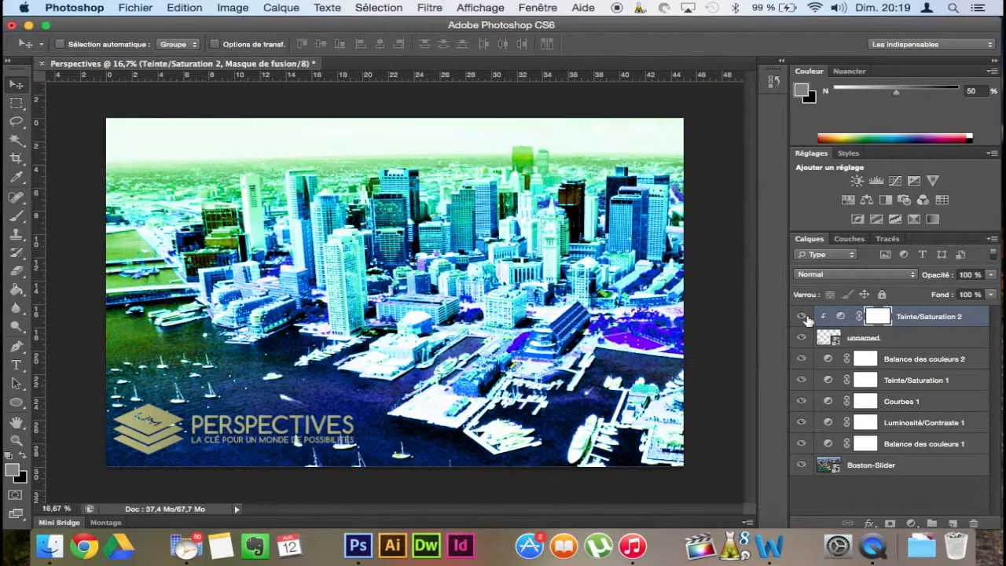
left_click(938, 339)
left_click(802, 316)
left_click(802, 316)
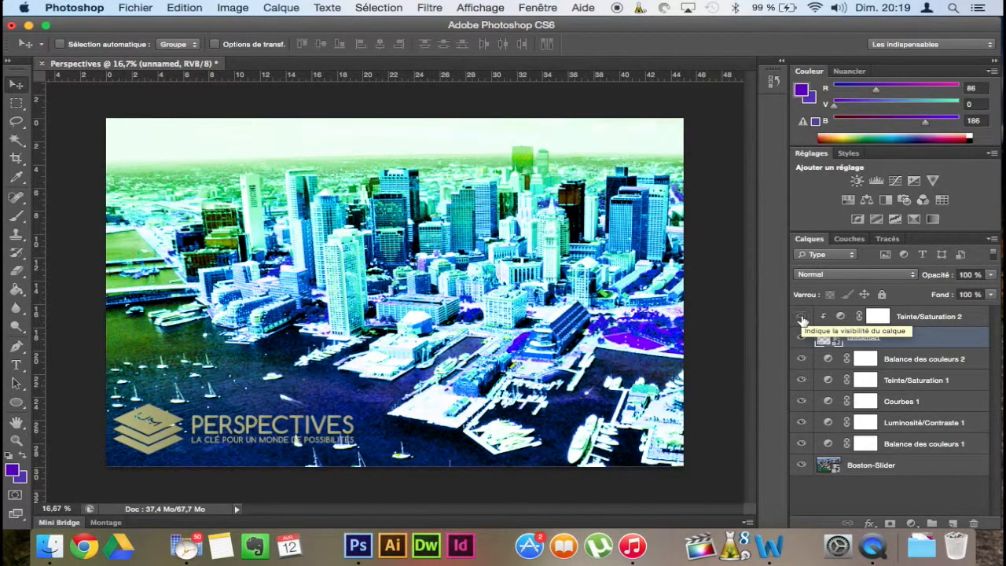
left_click(801, 317)
left_click(801, 317)
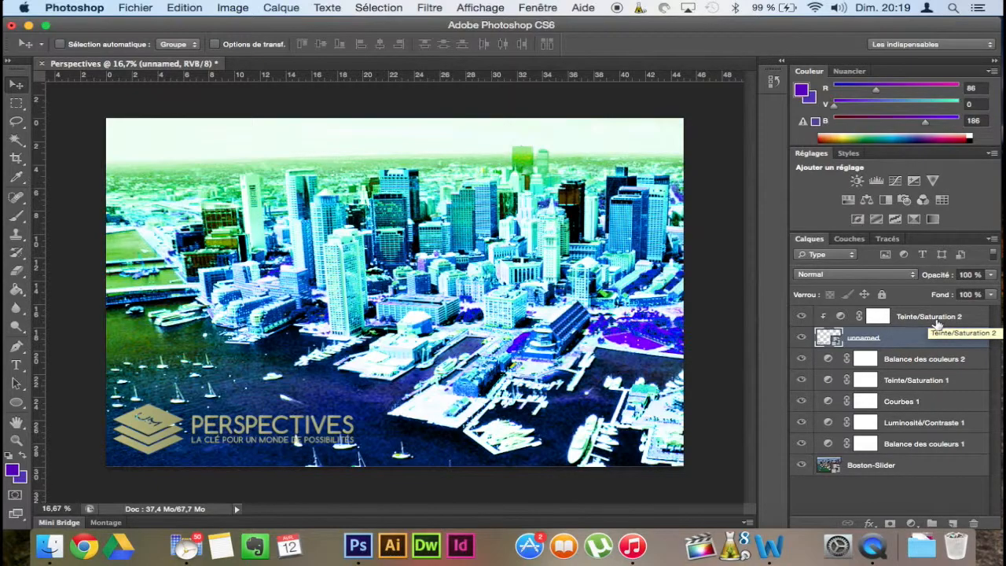
- Release the clipping of Teinte/Saturation 2 from the logo layer and clip it to that layer again
left_click_drag(936, 325, 911, 325)
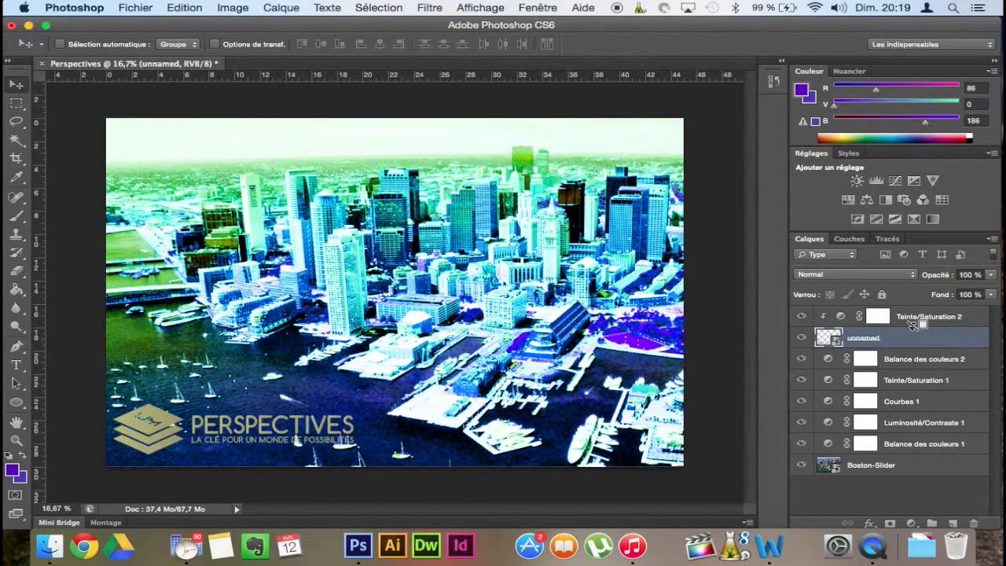
left_click_drag(911, 324, 911, 324)
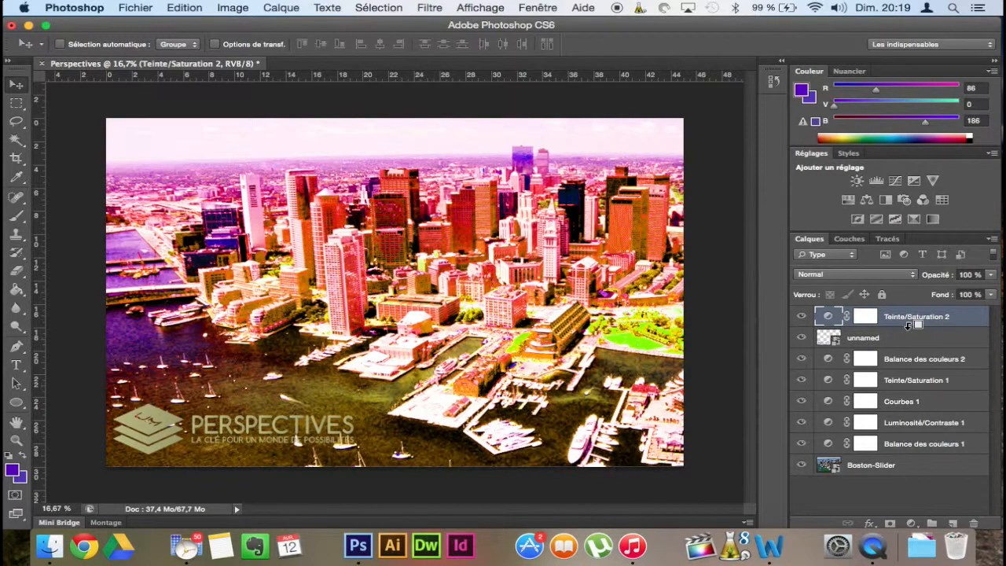
left_click(909, 325, "alt")
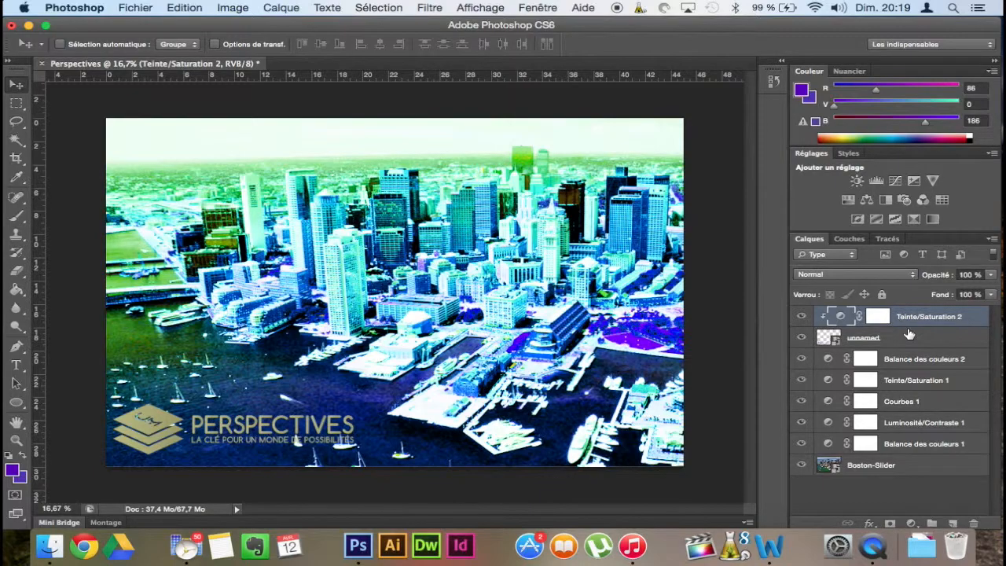
- Delete the Teinte/Saturation 2 adjustment layer and the "unnamed" logo layer
key("Delete")
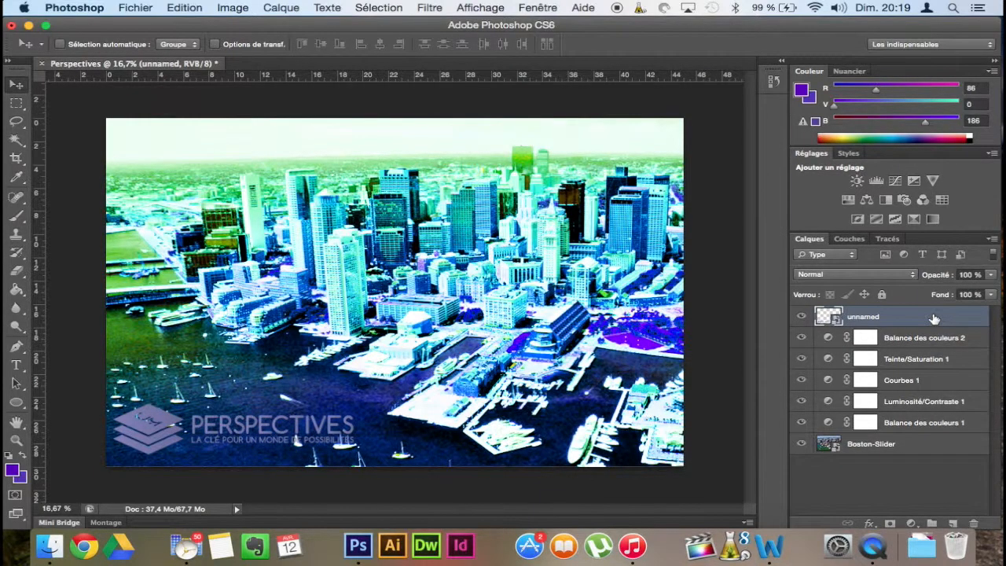
key("Delete")
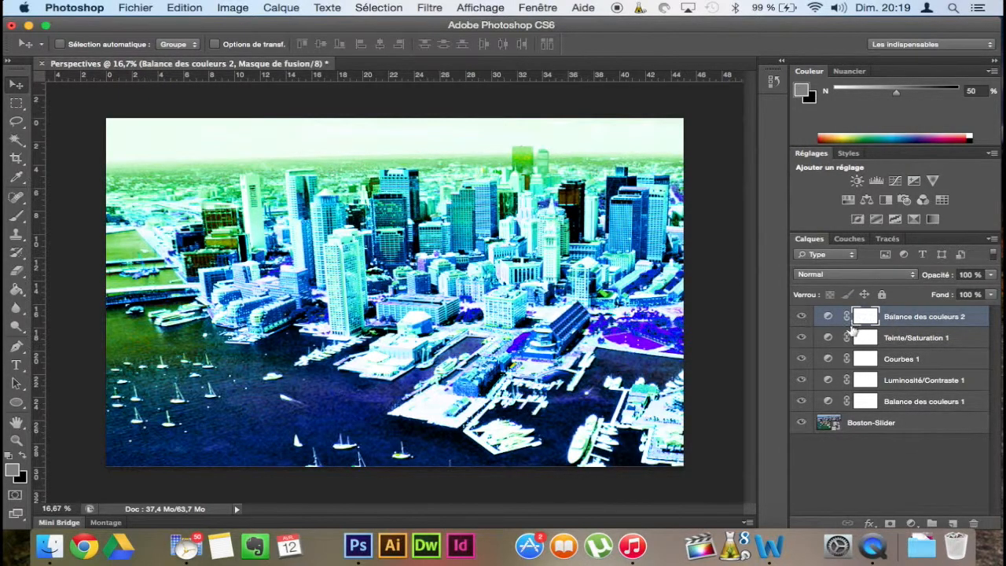
- Switch the Balance des couleurs 2 layer off and on repeatedly to compare its effect on the city photo
left_click(801, 315)
left_click(801, 315)
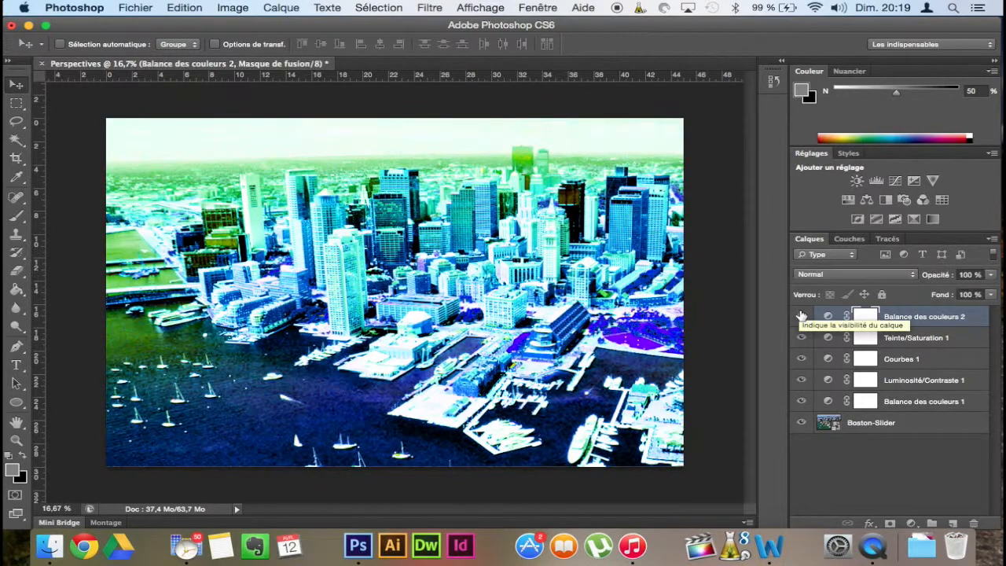
left_click(800, 315)
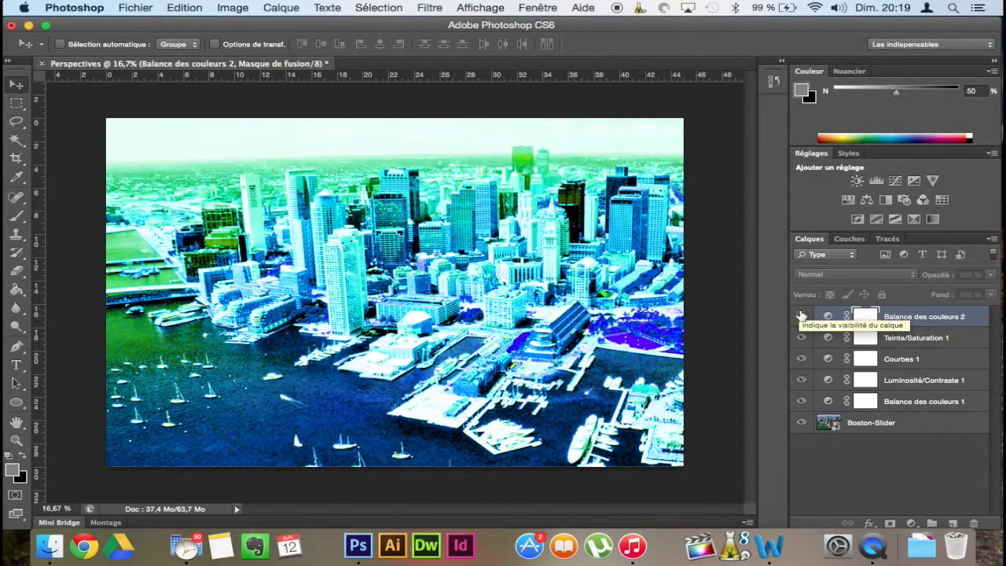
left_click(801, 315)
left_click(800, 315)
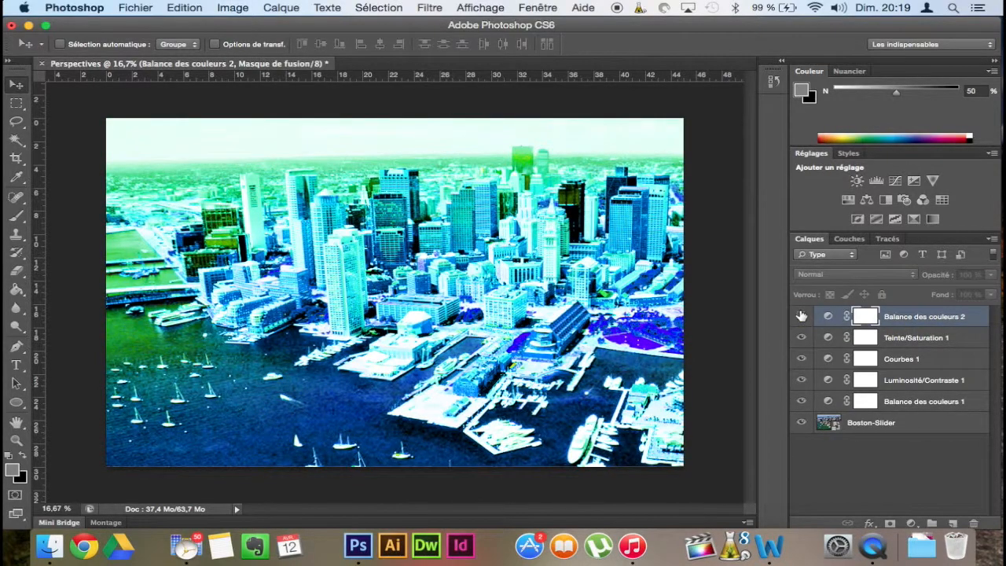
left_click(800, 315)
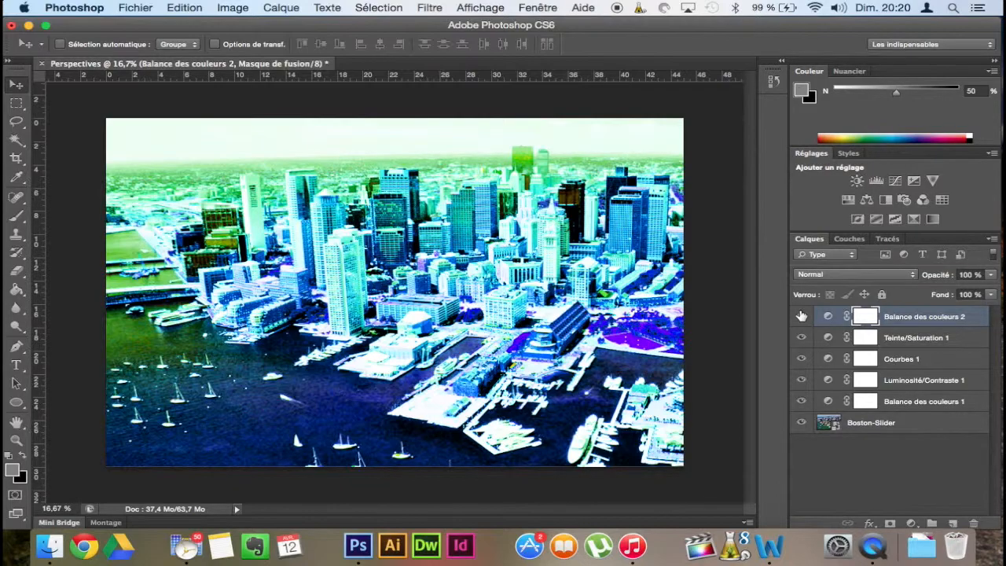
left_click(801, 315)
left_click(800, 315)
- Review the colour balance settings of Balance des couleurs 2 and delete that adjustment layer
double_click(827, 315)
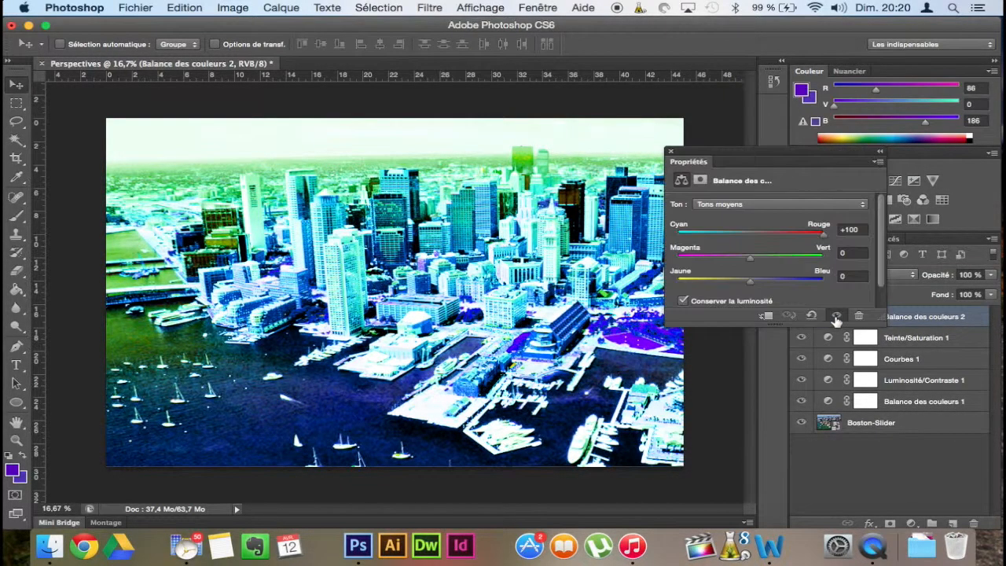
left_click_drag(752, 160, 799, 111)
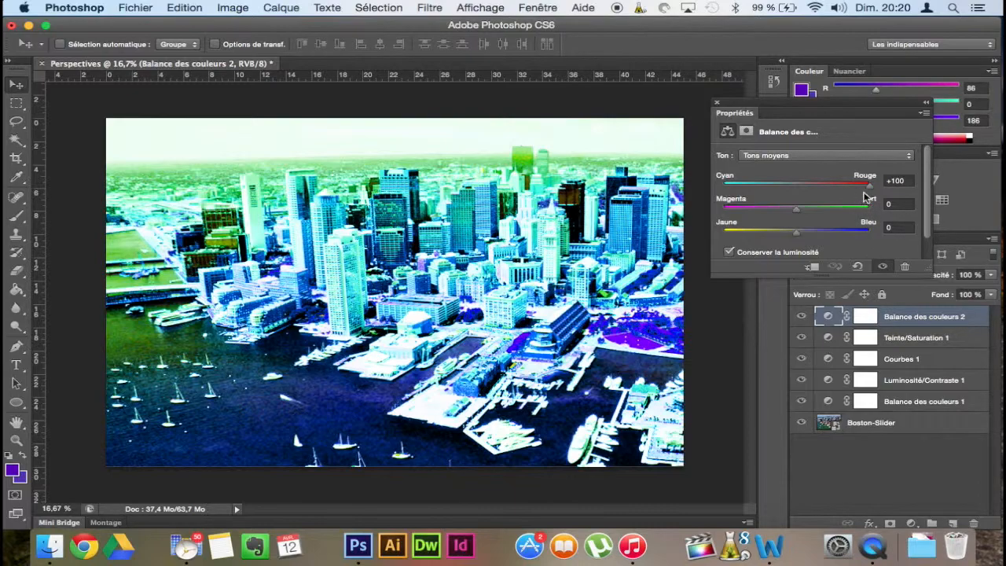
mouse_move(869, 184)
left_mouse_down()
mouse_move(708, 177)
mouse_move(871, 188)
left_mouse_up()
left_click(717, 103)
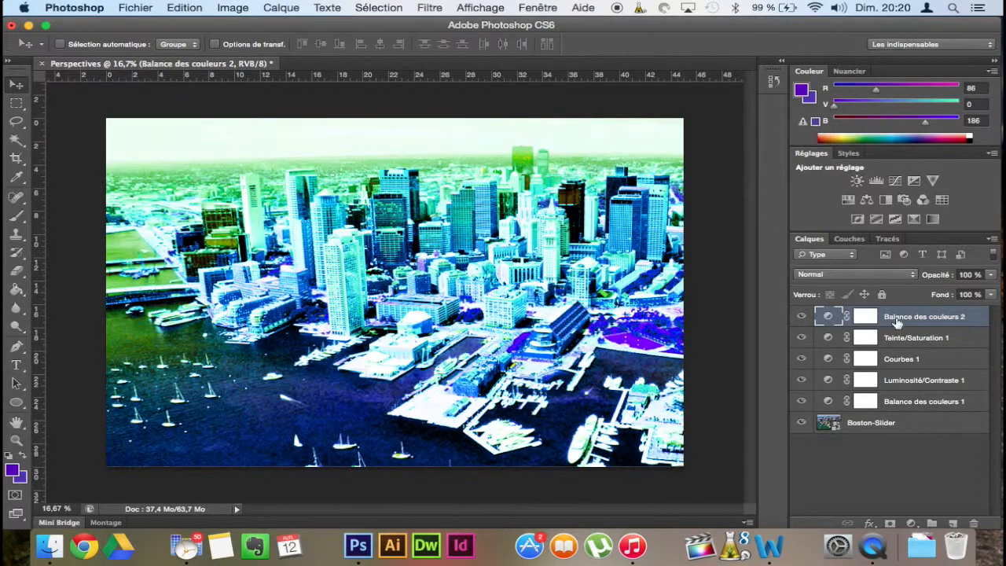
key("BackSpace")
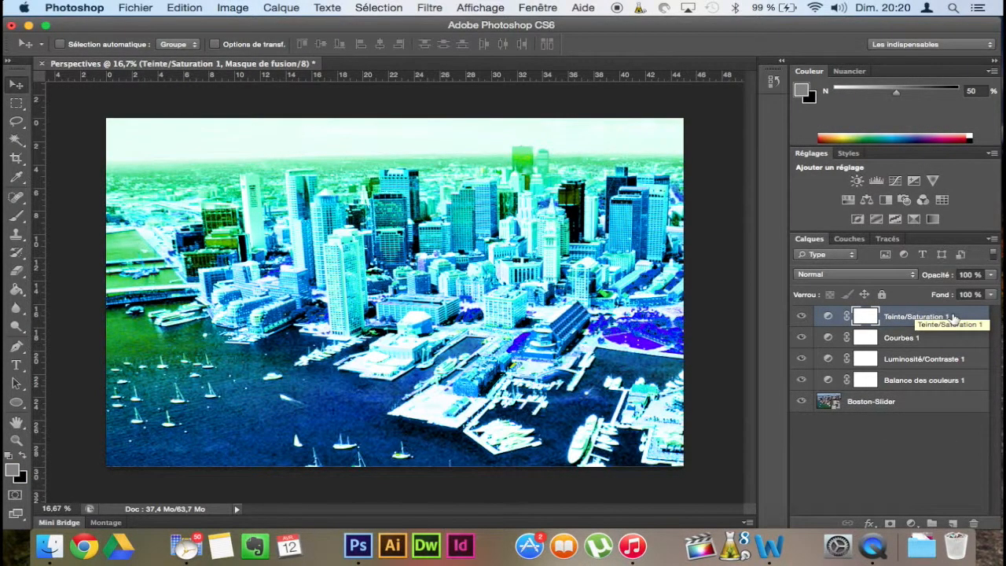
- Switch the Teinte/Saturation 1 layer off and on repeatedly to compare its effect on the city photo
left_click(800, 316)
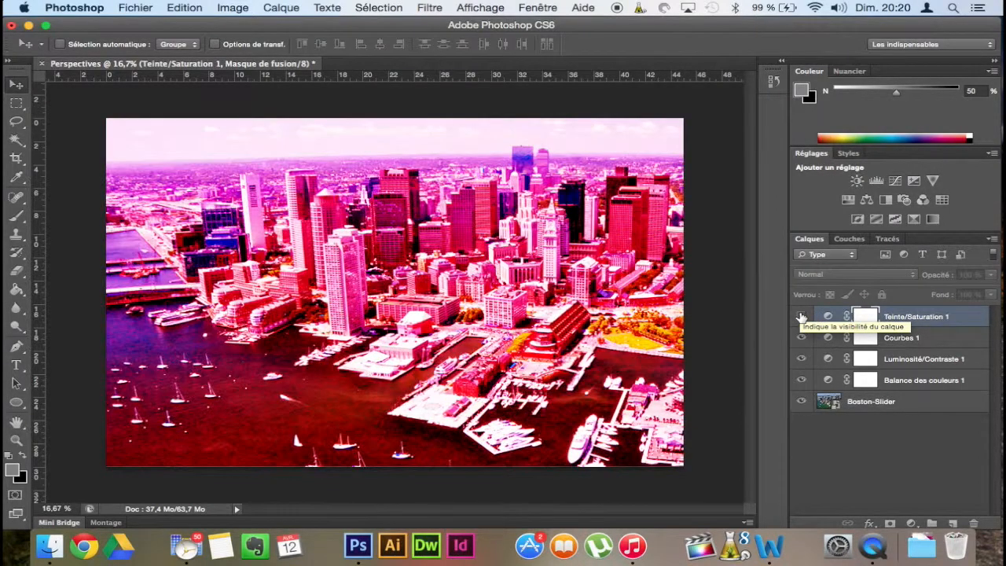
left_click(801, 316)
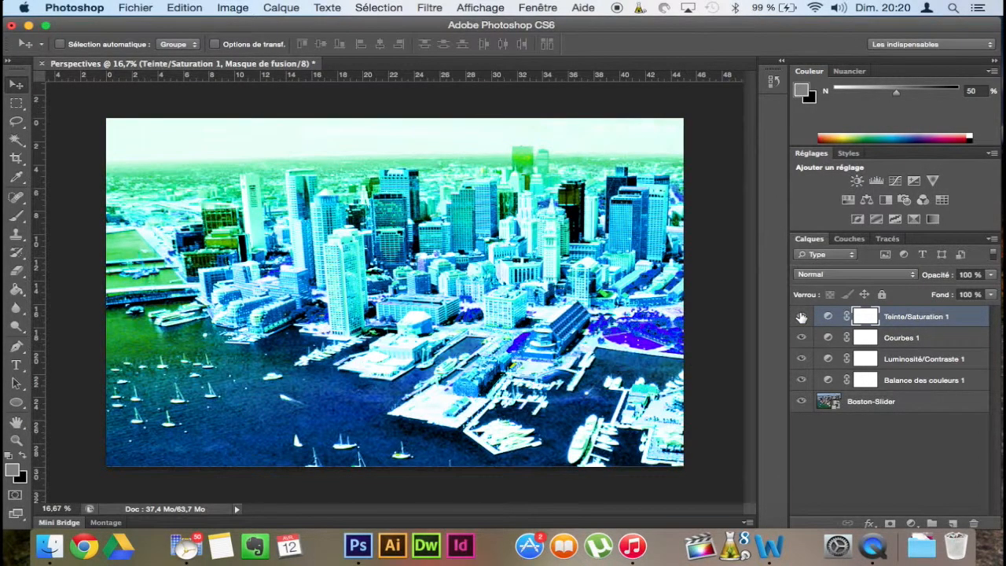
left_click(800, 316)
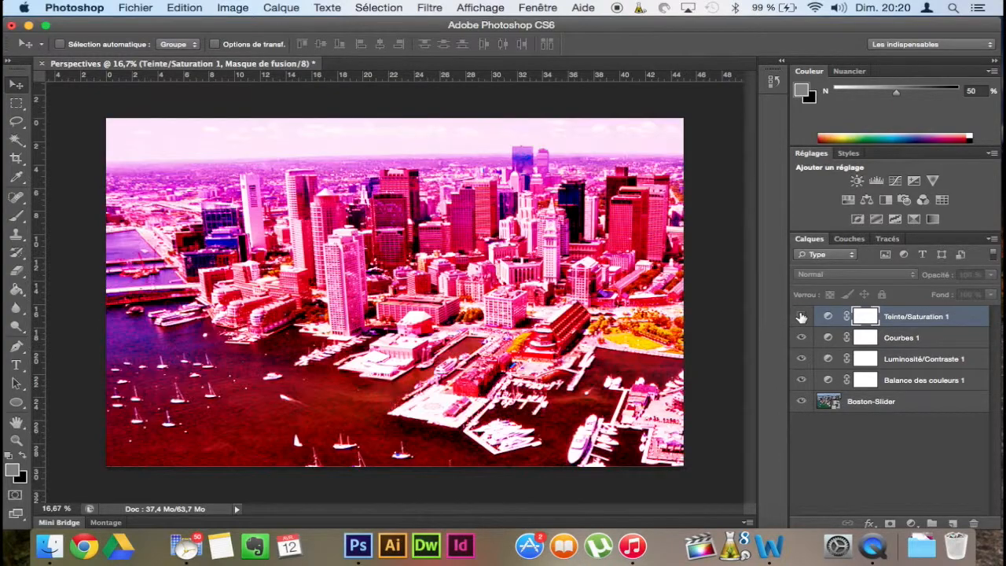
left_click(801, 316)
left_click(801, 317)
left_click(800, 317)
left_click(800, 316)
left_click(800, 316)
left_click(801, 317)
left_click(801, 317)
- Delete the Teinte/Saturation 1 adjustment layer
left_click(952, 326)
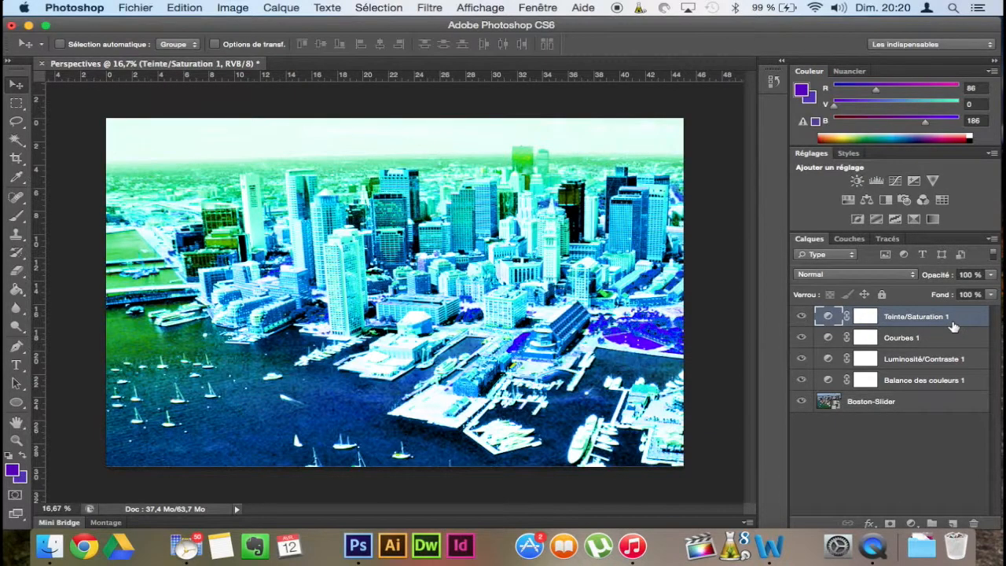
key("Delete")
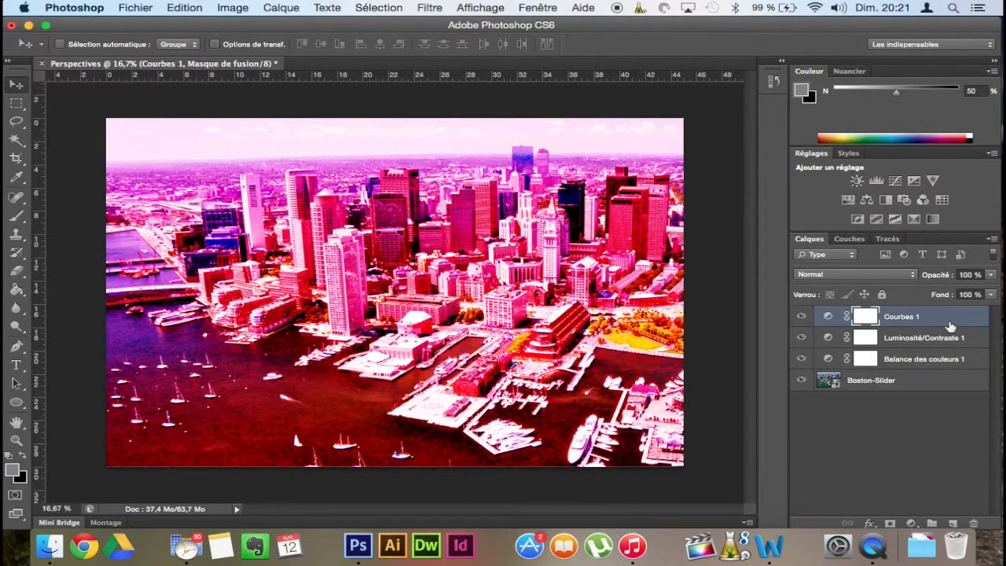
- Straighten the RVB curve of Courbes 1 into a diagonal by removing its intermediate control point
double_click(830, 318)
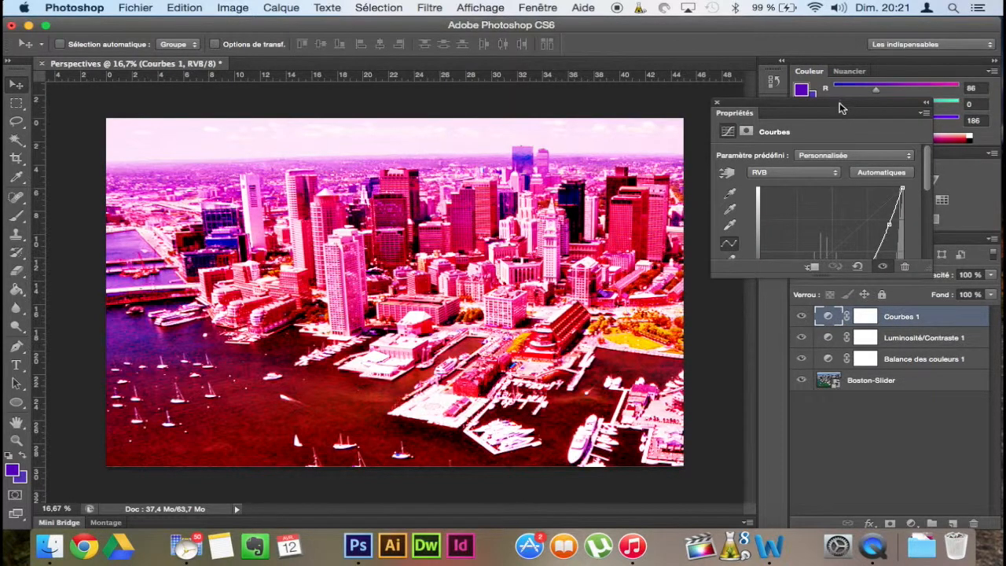
left_click_drag(821, 113, 669, 50)
left_click_drag(774, 206, 773, 252)
left_click_drag(757, 210, 767, 313)
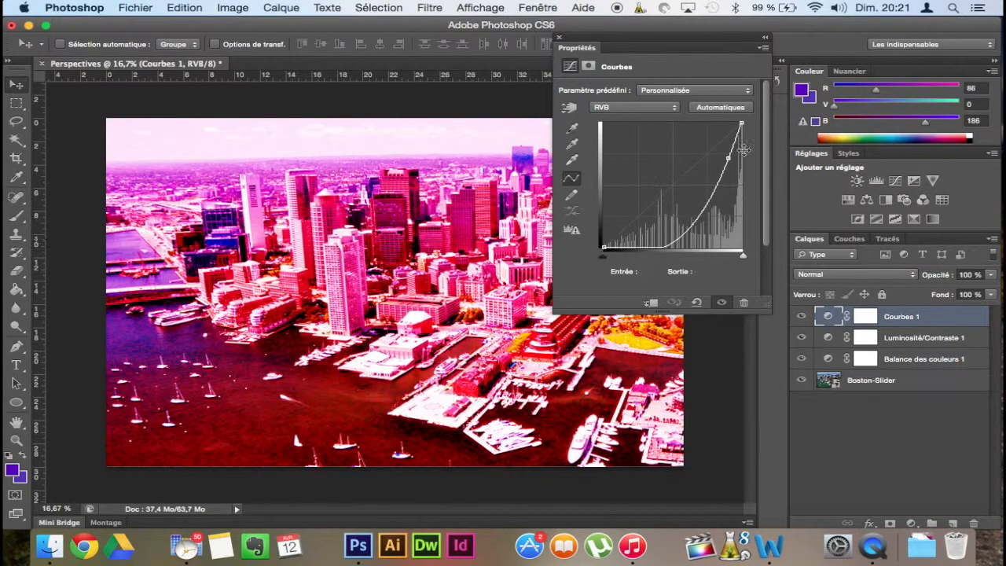
left_click_drag(727, 158, 746, 166)
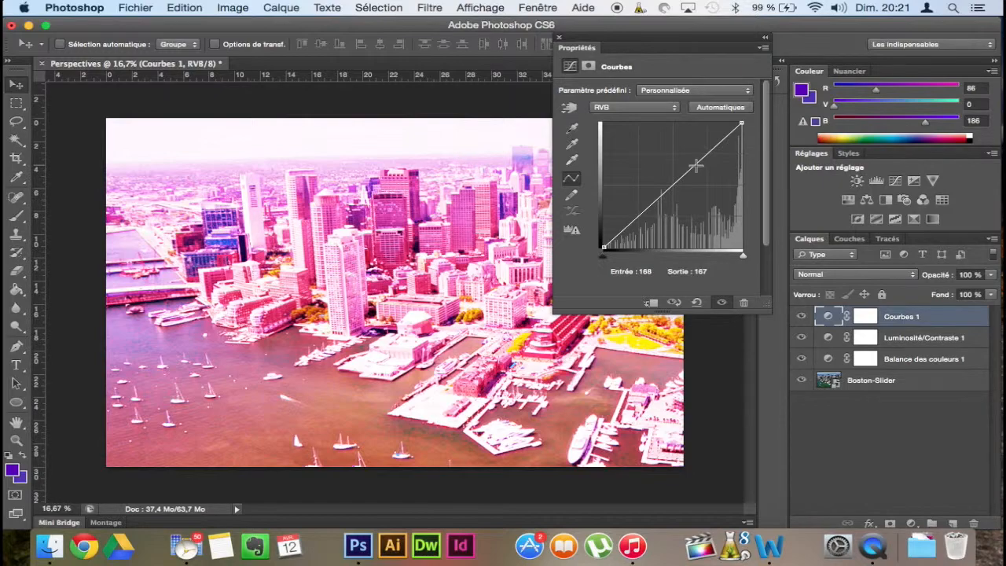
left_click(558, 37)
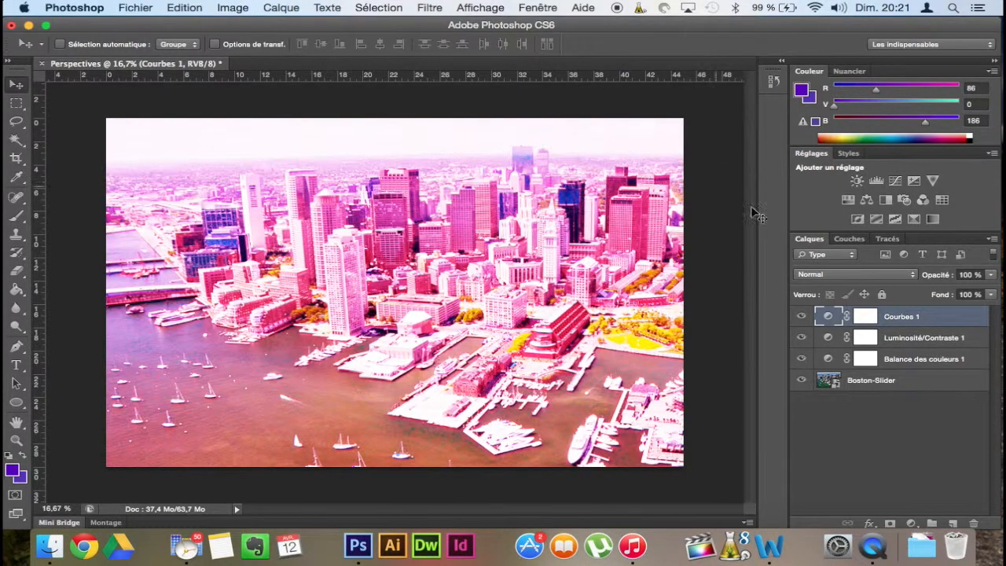
- Delete the remaining adjustment layers Courbes 1, Luminosité/Contraste 1 and Balance des couleurs 1, keeping only Boston-Slider
key("BackSpace")
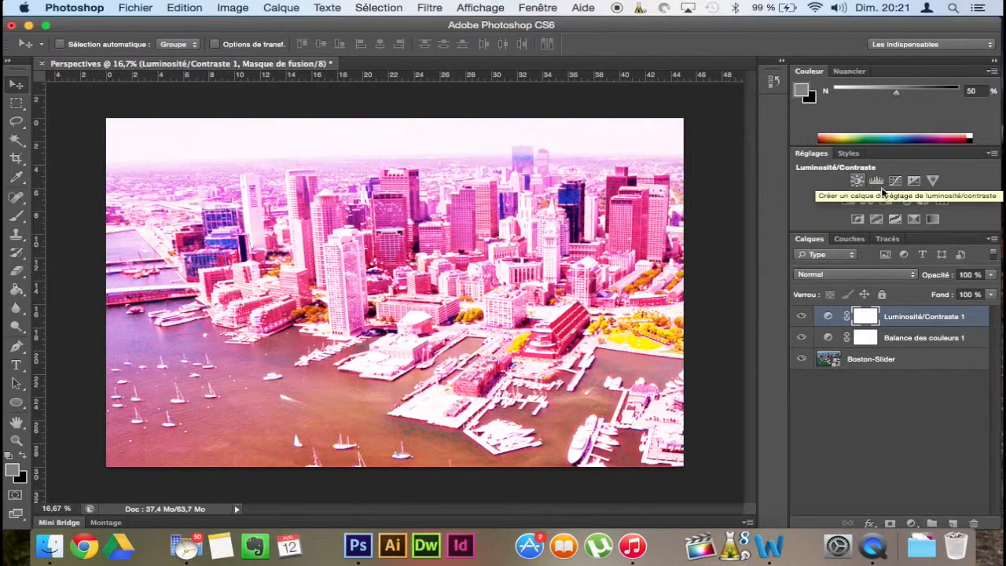
left_click(969, 322)
key("Delete")
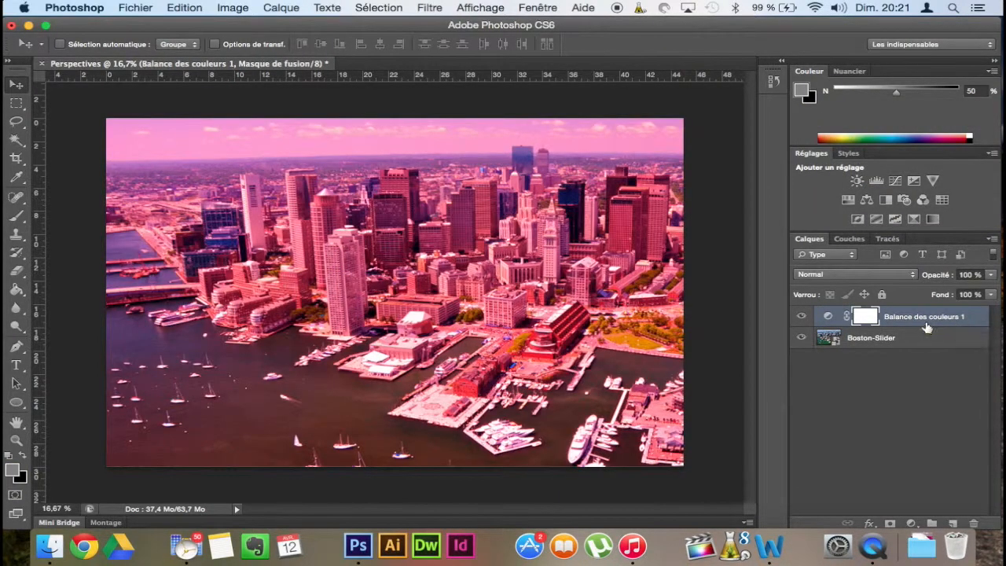
left_click(973, 319)
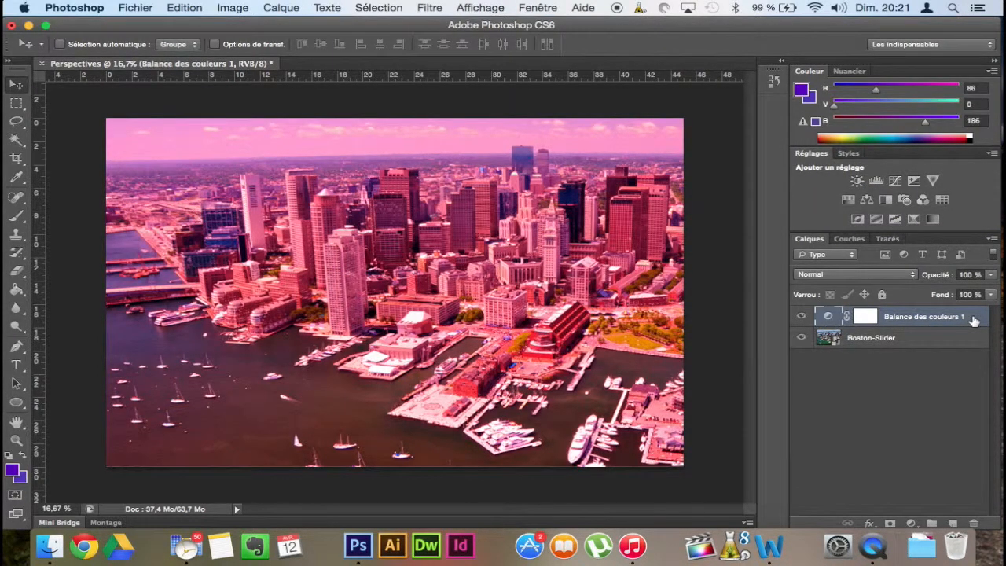
key("Delete")
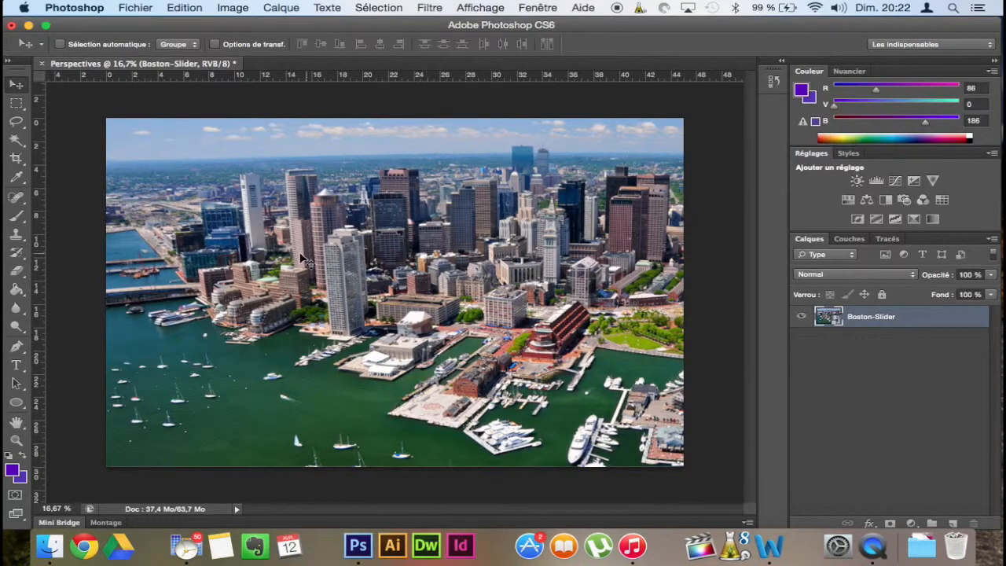
- Load the Smoke_Brushes___Six_by_eebvoom.abr brush set into the Brush tool's presets
left_click(16, 218)
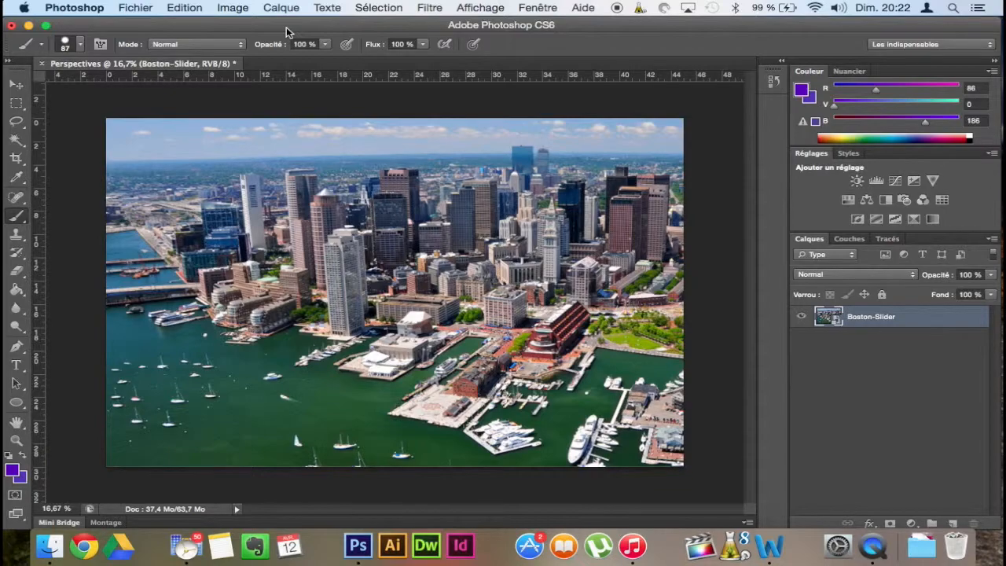
left_click(82, 45)
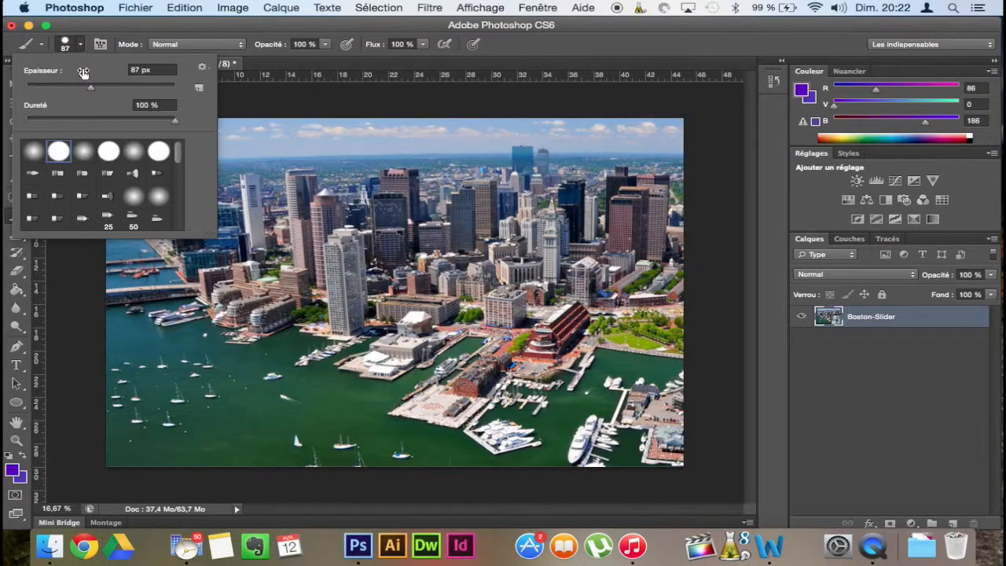
scroll(107, 206, "down", 5)
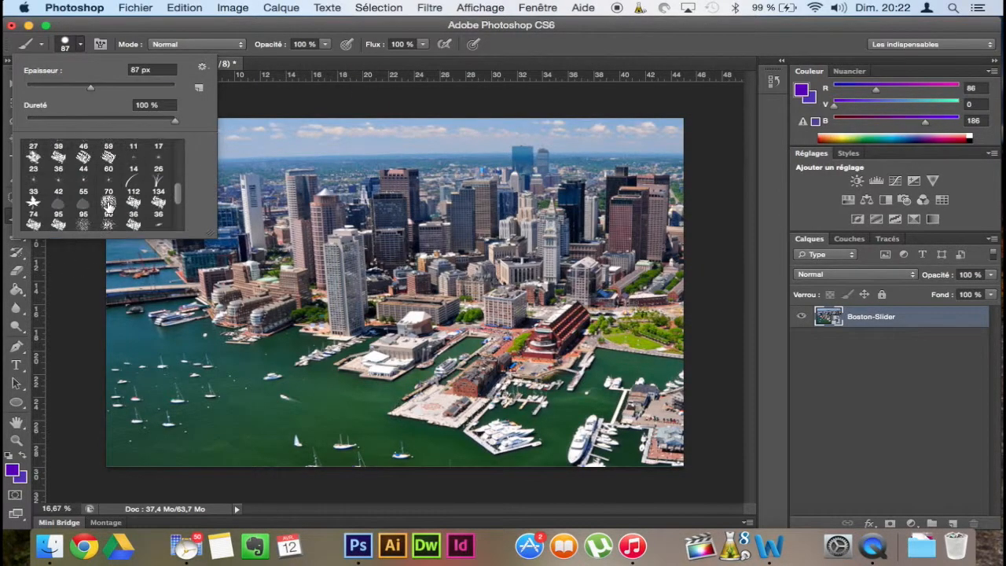
scroll(108, 205, "up", 5)
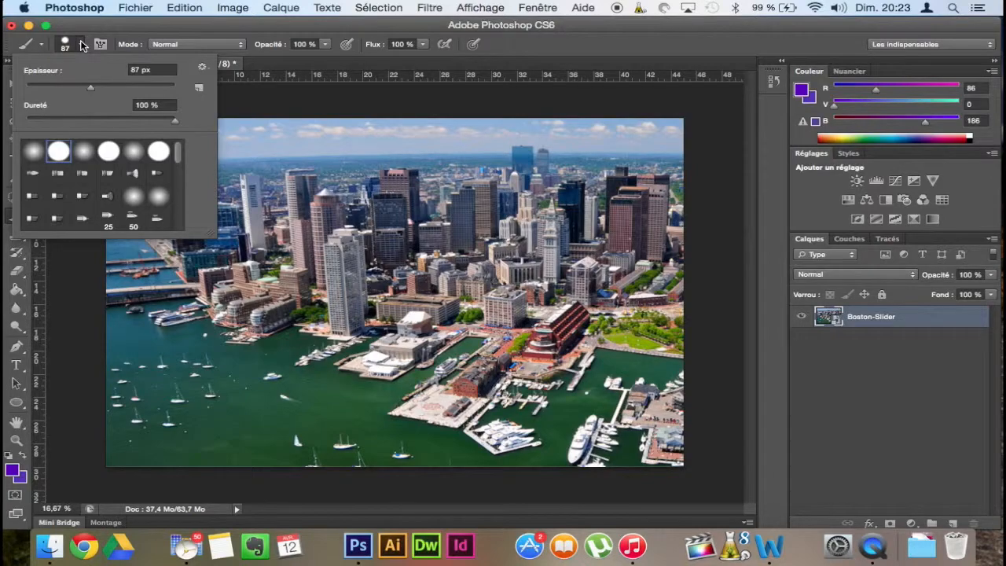
left_click(203, 69)
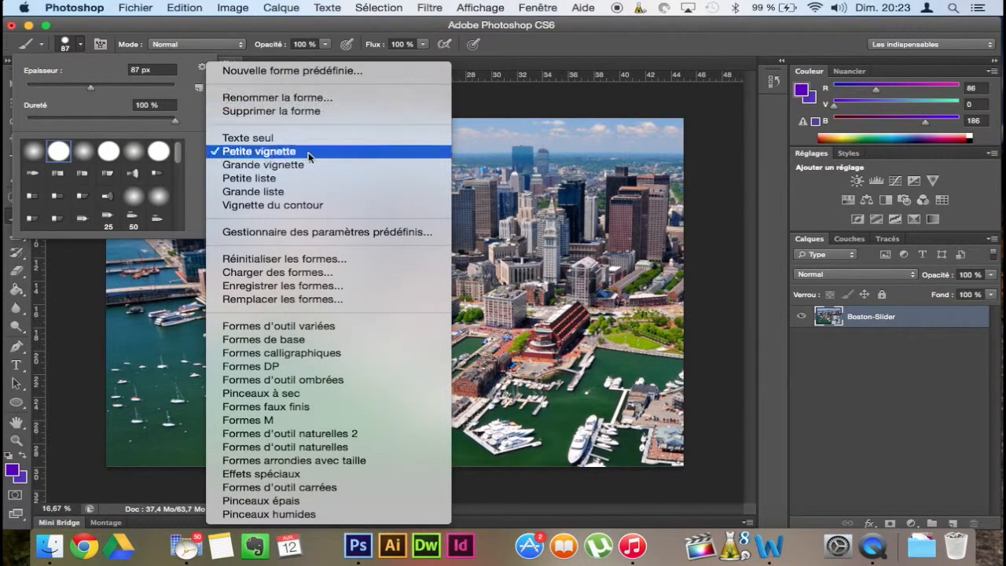
left_click(277, 272)
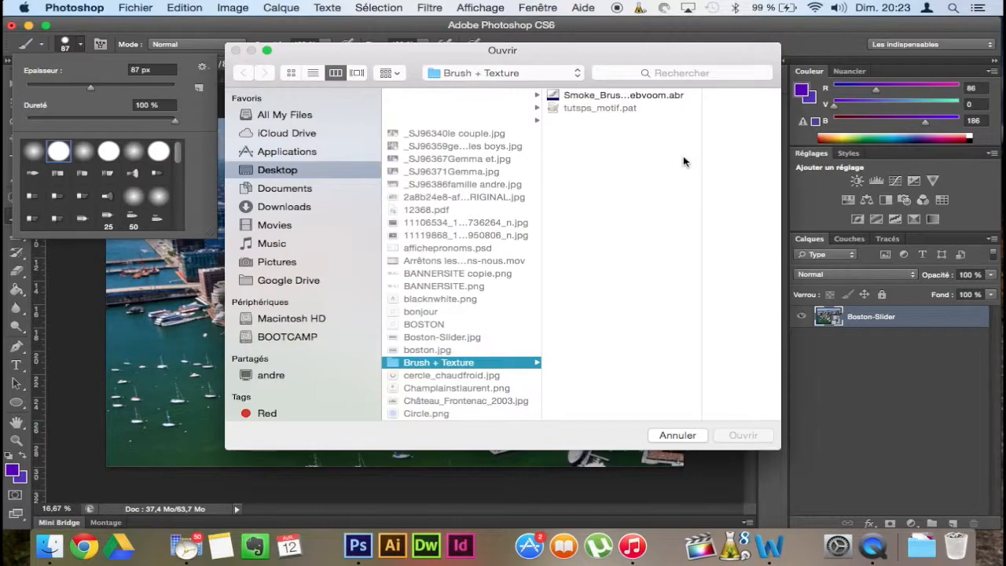
left_click(626, 98)
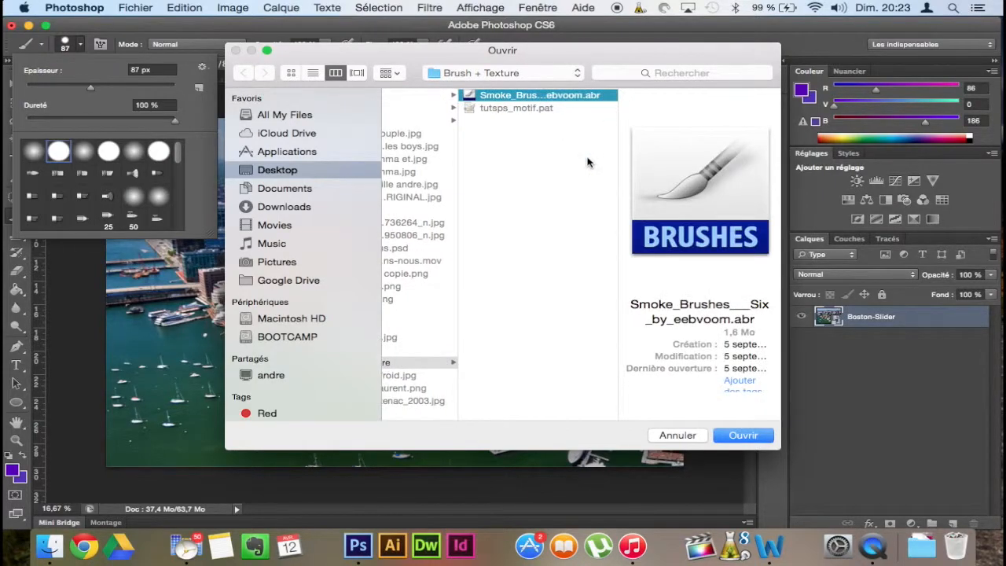
left_click(742, 434)
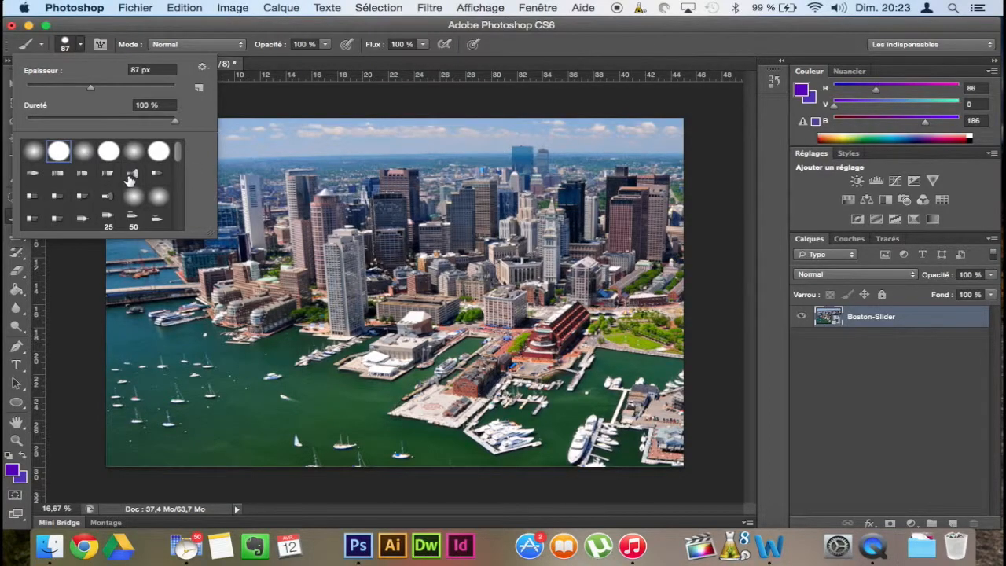
- Stamp four purple smoke plumes over the left half of the Boston photo using the 1069 px smoke brush
scroll(129, 182, "down", 10)
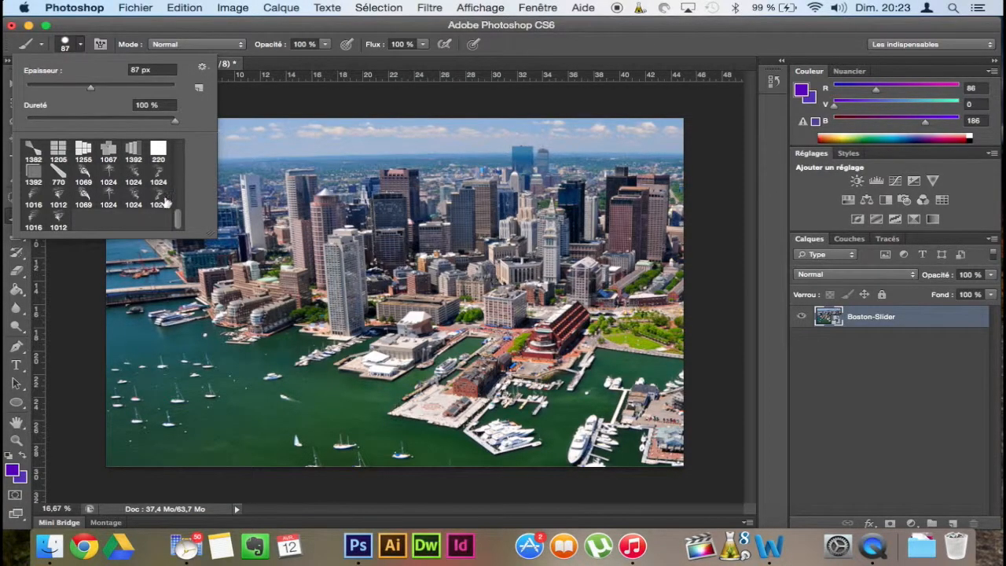
left_click(88, 176)
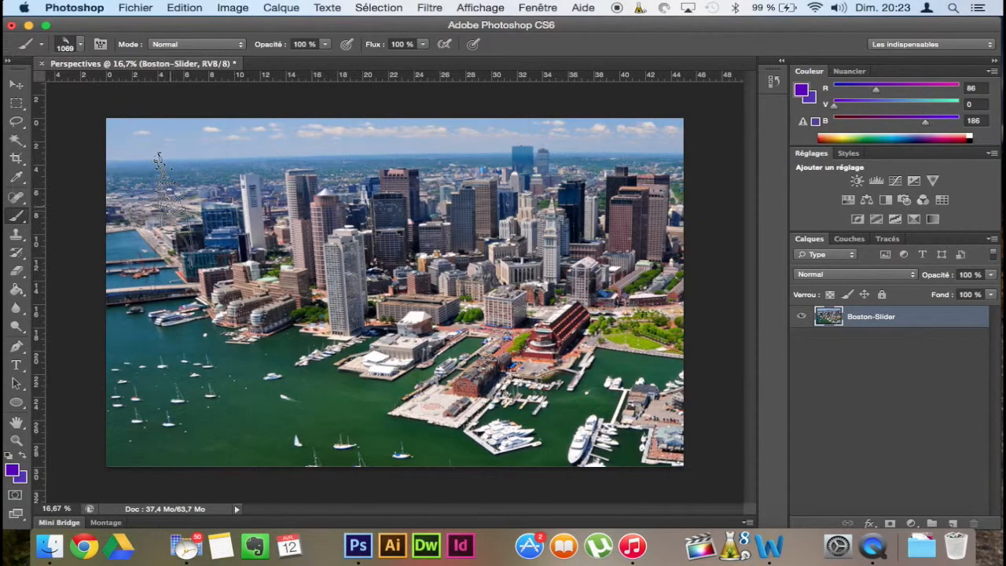
left_click(171, 208)
left_click(234, 202)
left_click(318, 267)
left_click(253, 323)
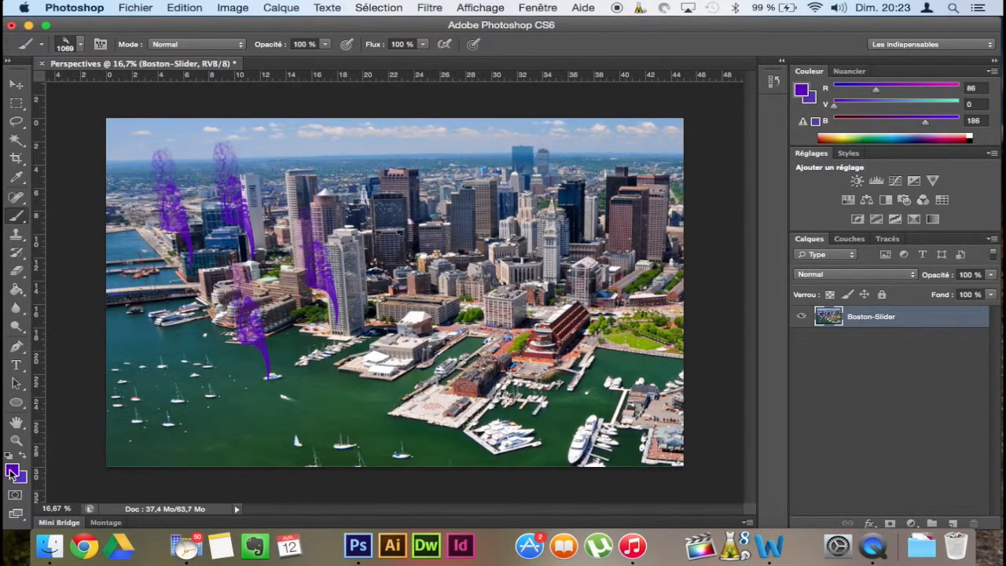
- Set the foreground colour to white (ffffff) and stamp three white smoke plumes over the right half of the city
left_click(12, 469)
left_click_drag(652, 299, 452, 150)
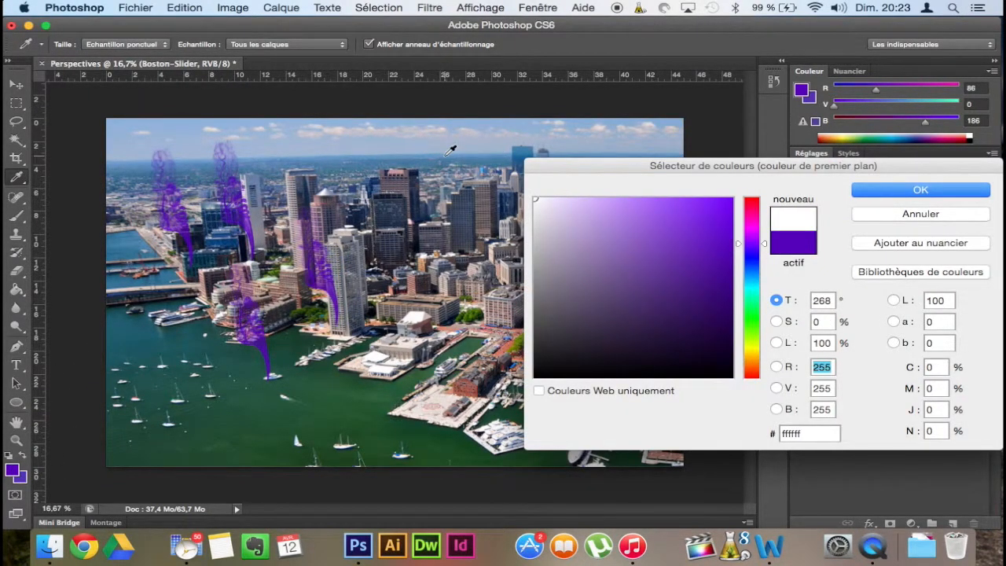
left_click(920, 190)
left_click(460, 202)
left_click(618, 257)
left_click(426, 330)
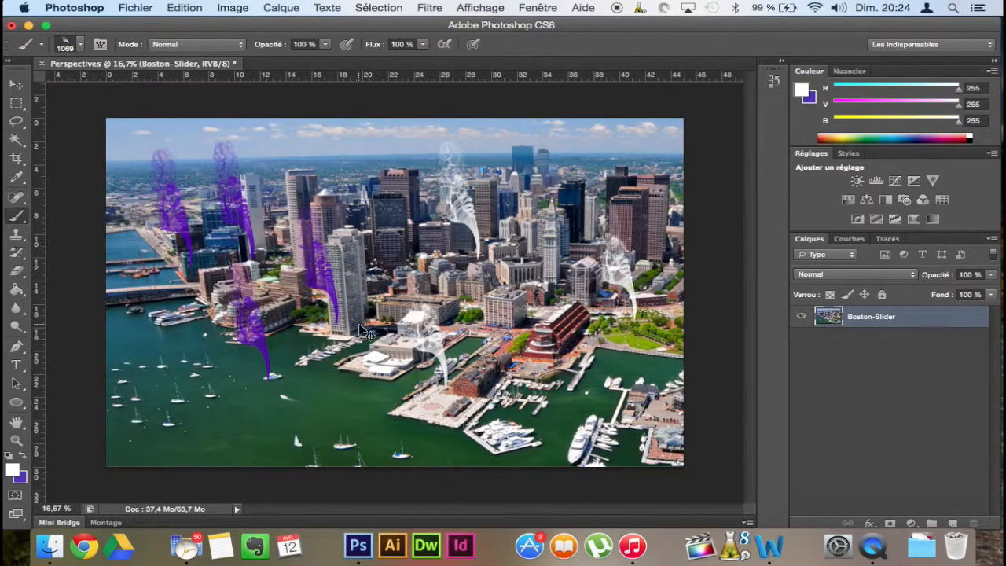
- Create a new empty layer in Normal mode at 100% opacity above Boston-Slider
key("super+shift+n")
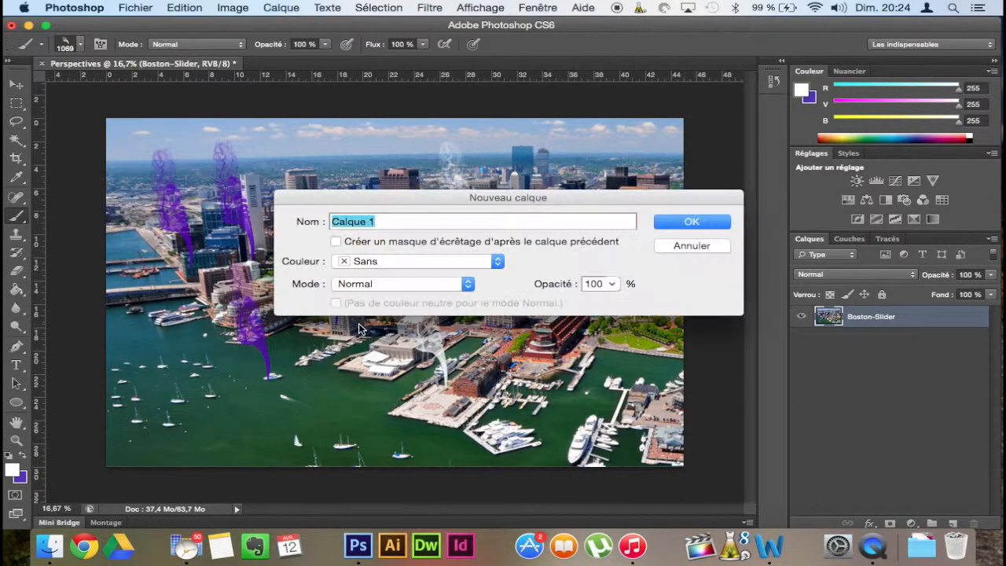
left_click(691, 221)
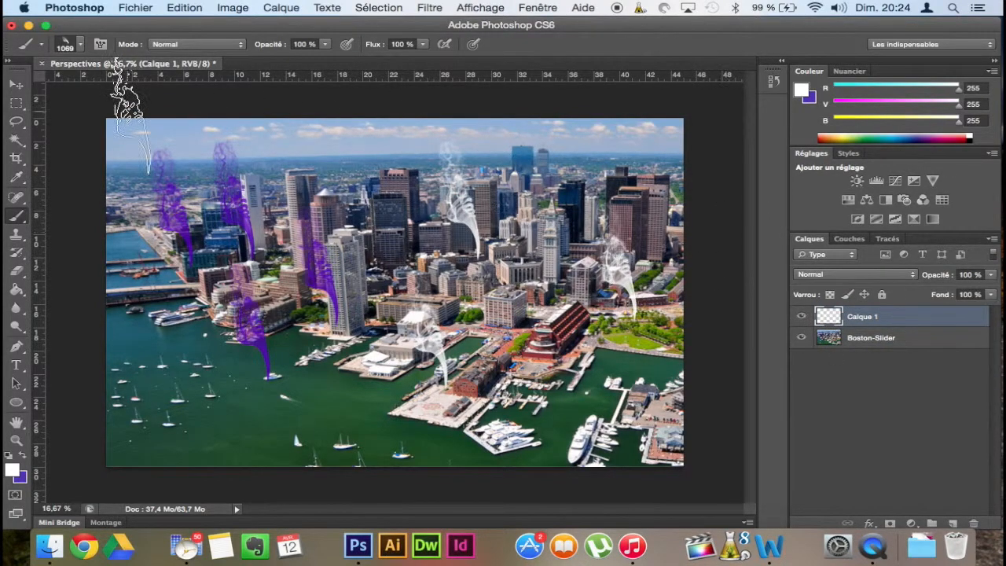
left_click(16, 84)
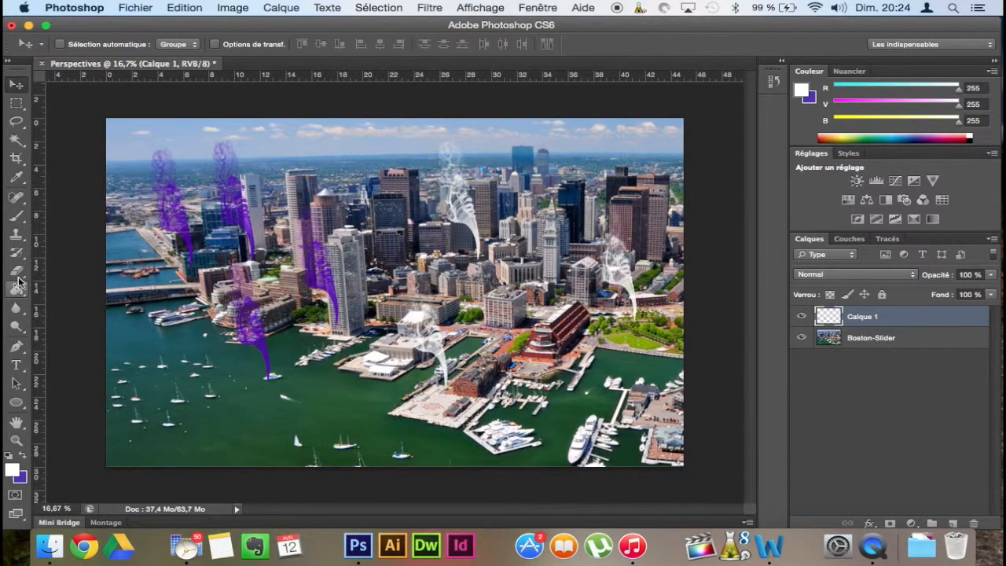
- Stamp one white rectangle near the centre of Calque 1 with the 220 rectangular brush enlarged to 1447 px
left_click(16, 214)
left_click(81, 45)
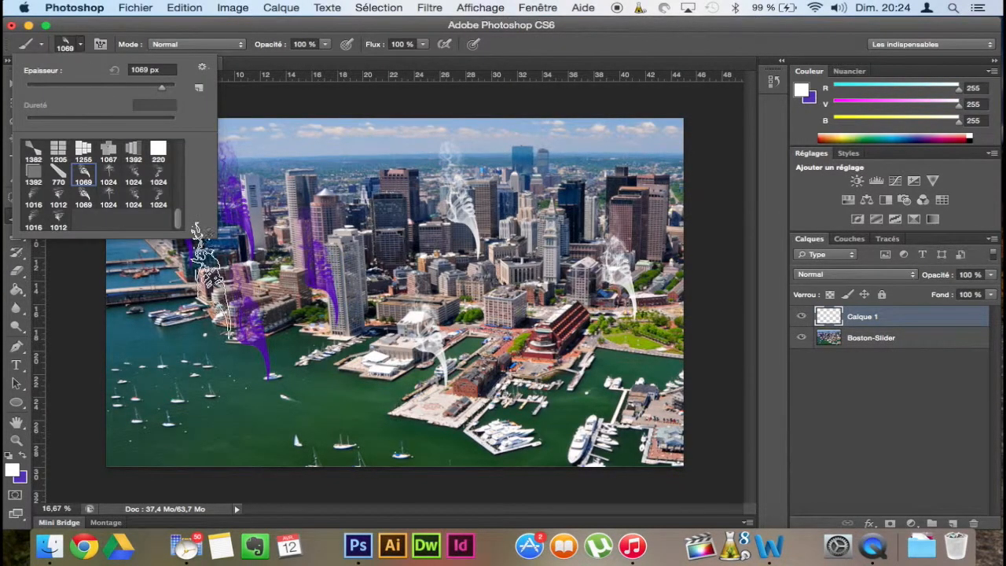
left_click(158, 164)
left_click(82, 45)
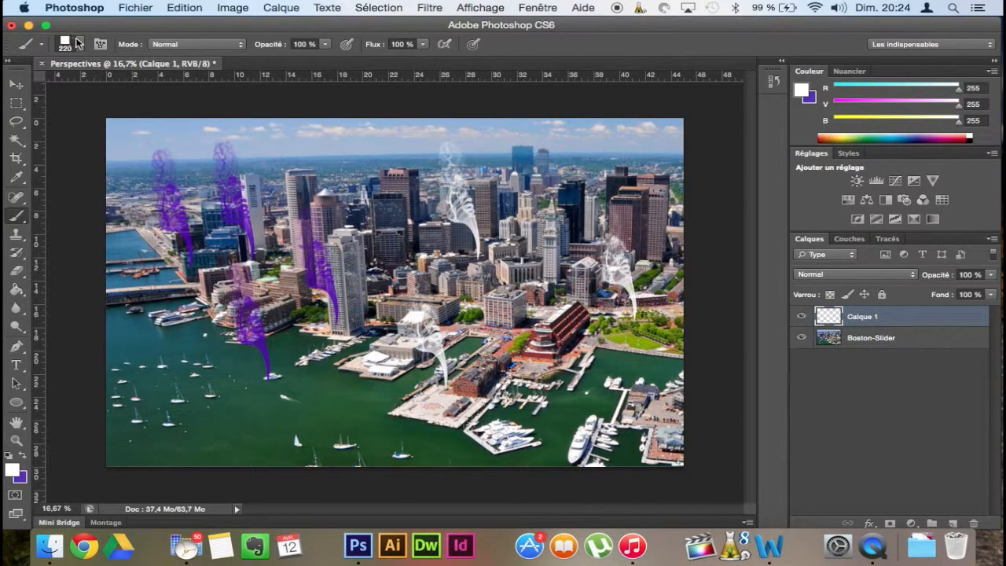
left_click(81, 44)
left_click_drag(140, 87, 163, 92)
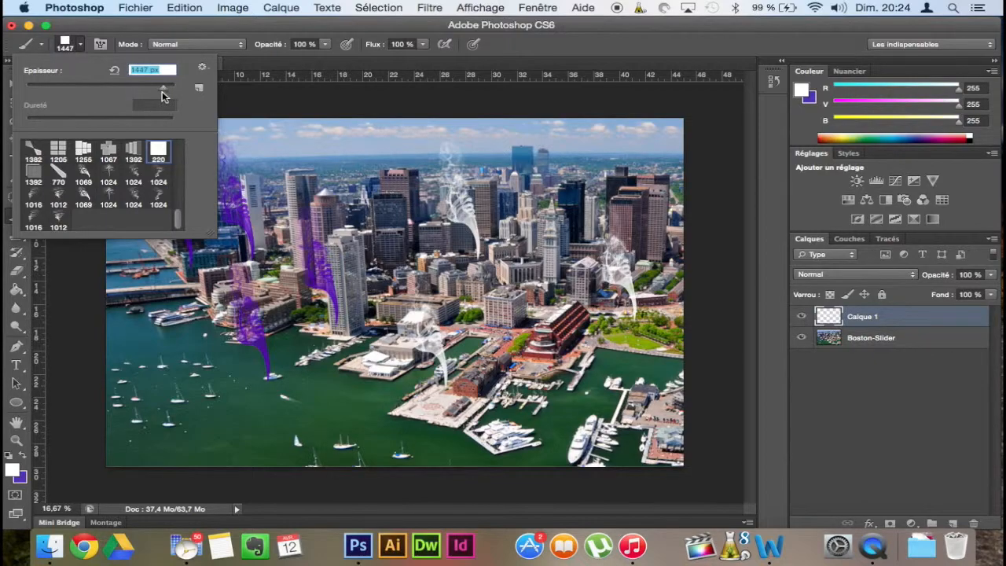
left_click(82, 43)
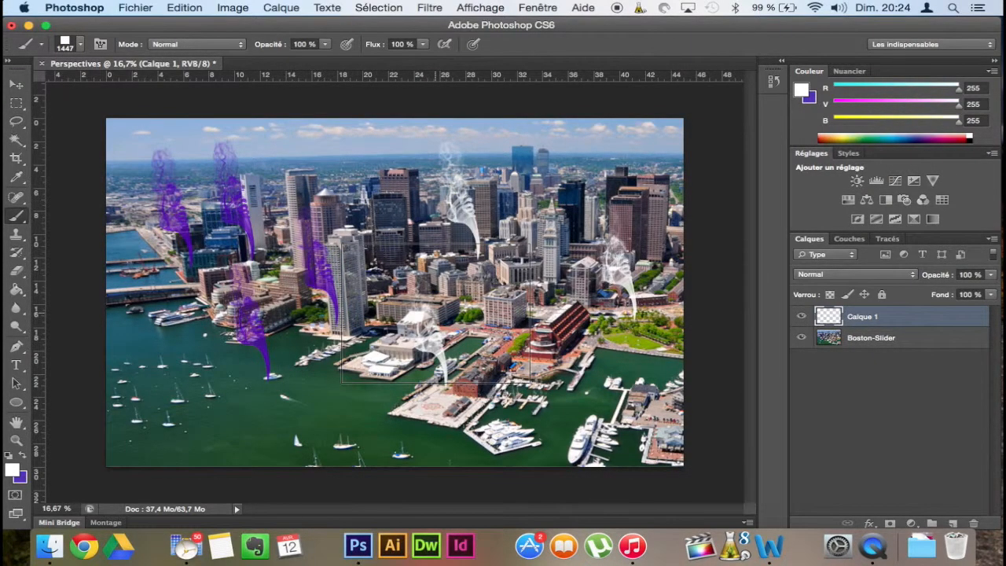
left_click(435, 312)
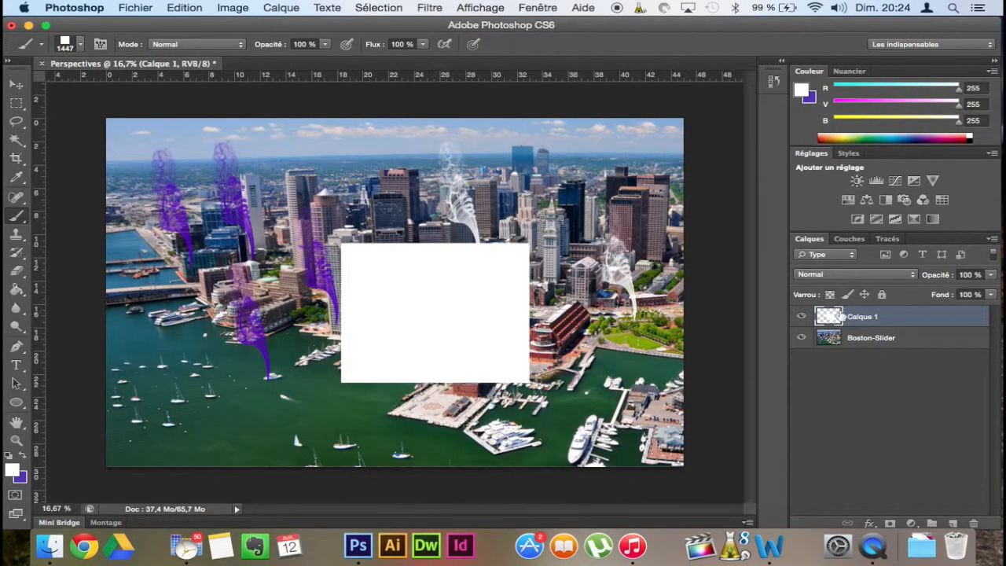
- Enable the Incrustation de motif effect on Calque 1 and load the tutsps_motif.pat patterns into its pattern picker
double_click(913, 322)
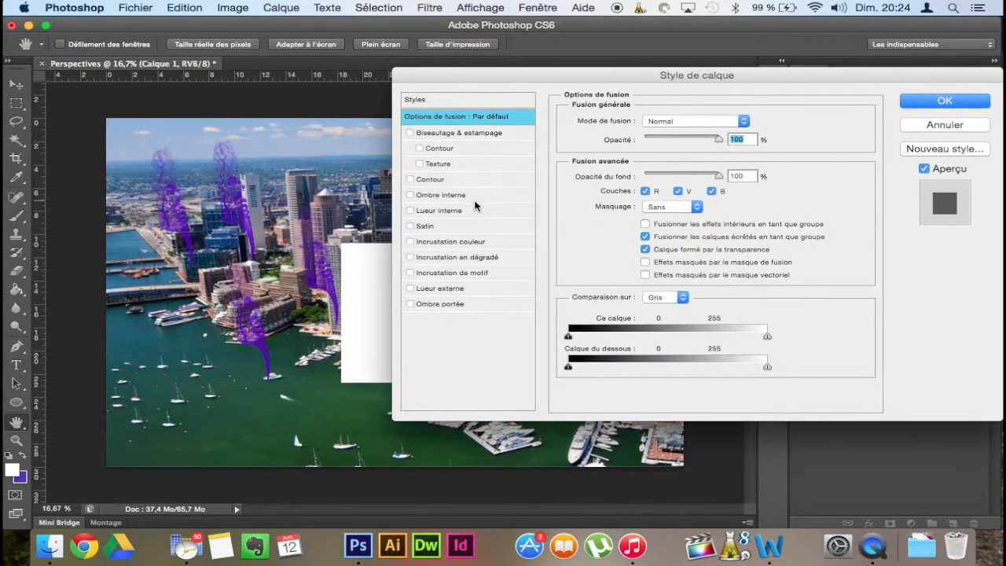
left_click(471, 273)
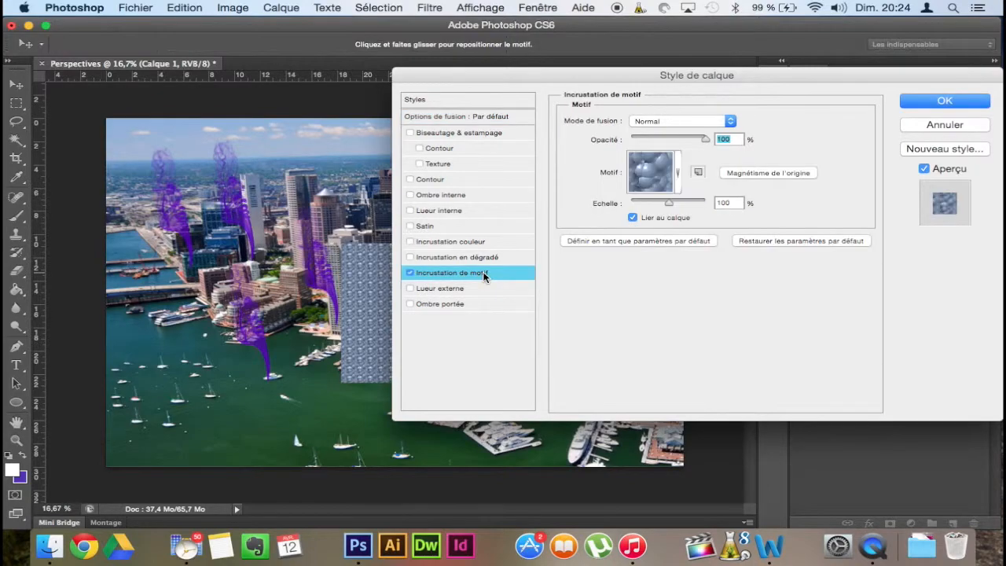
left_click(680, 174)
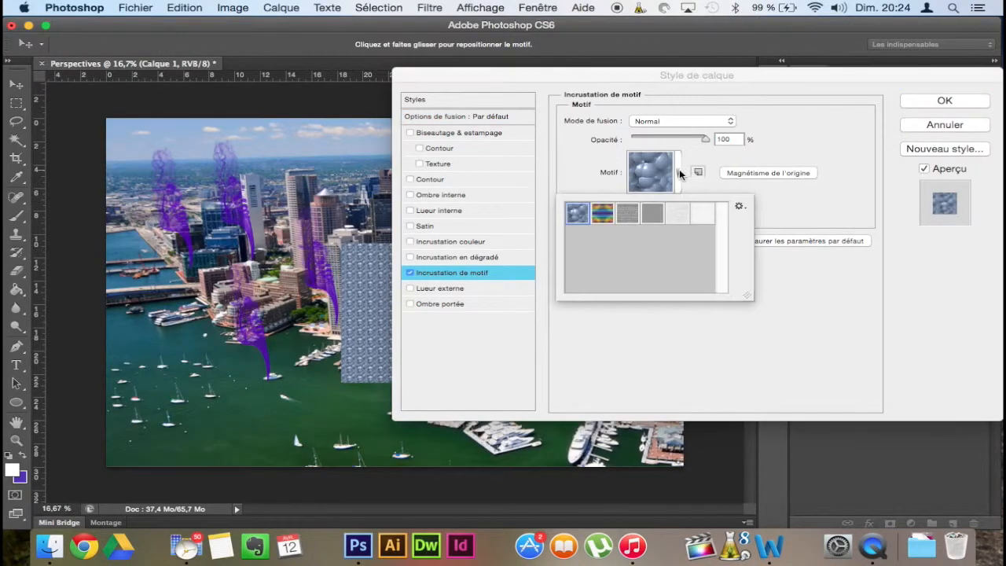
left_click(740, 208)
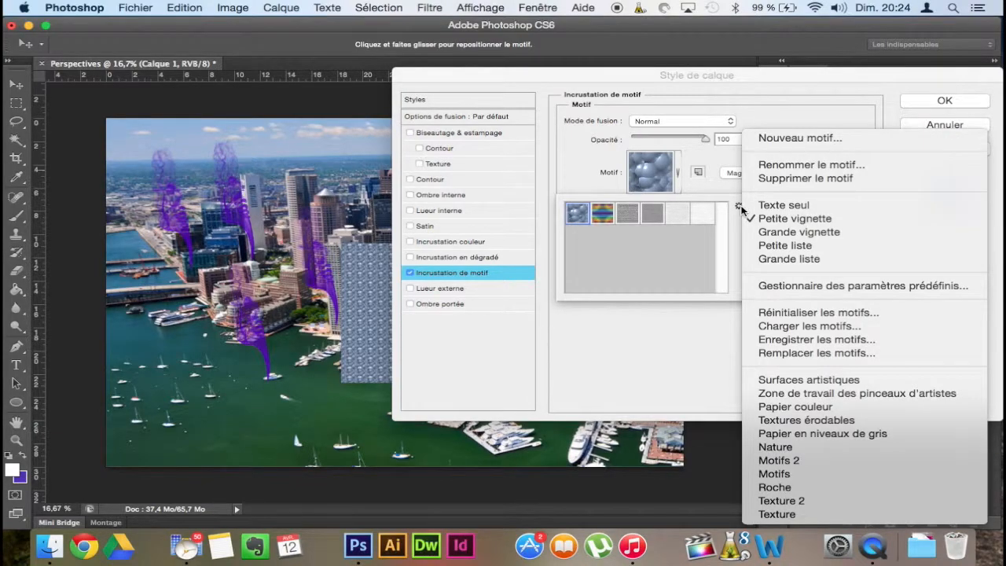
left_click(822, 328)
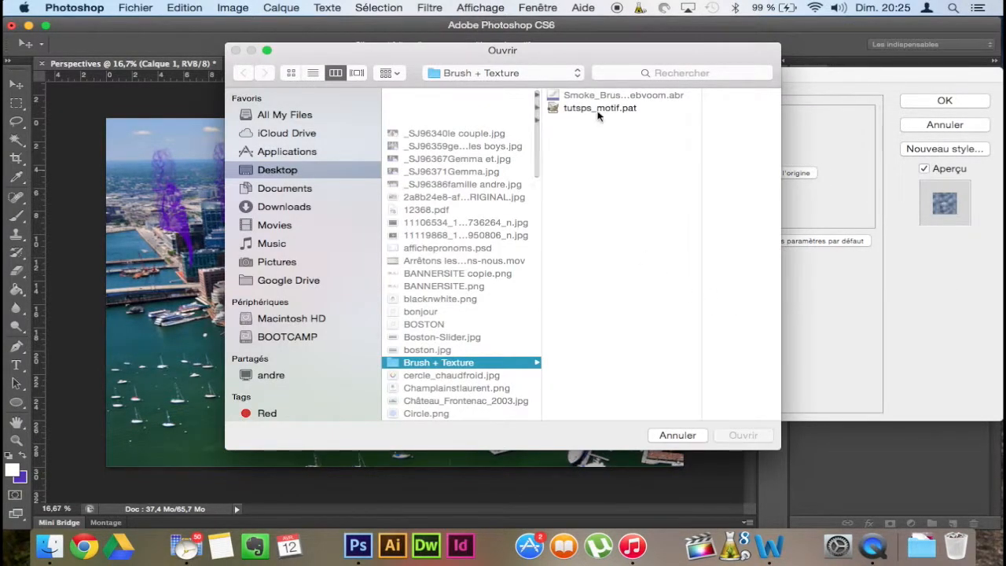
left_click(597, 112)
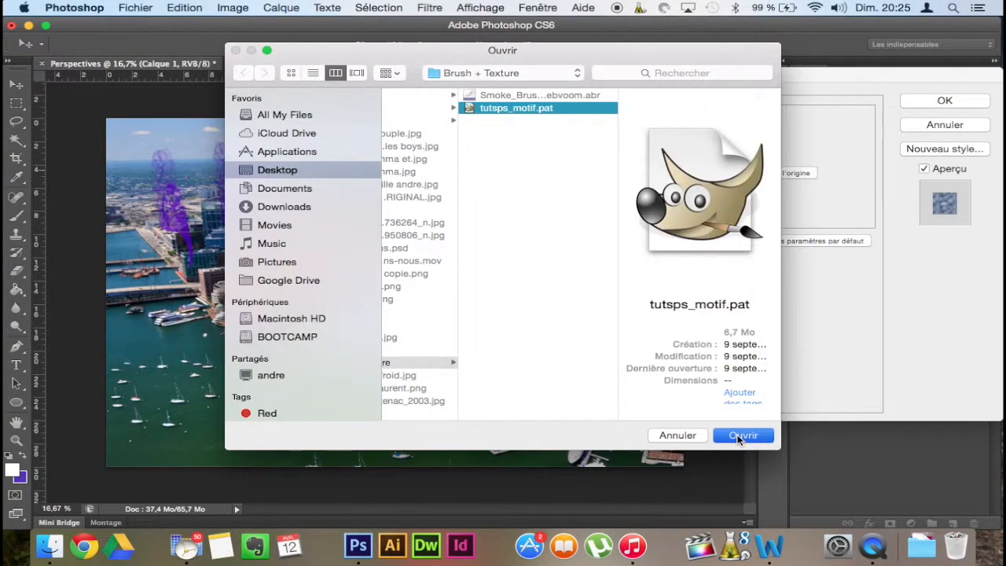
left_click(742, 436)
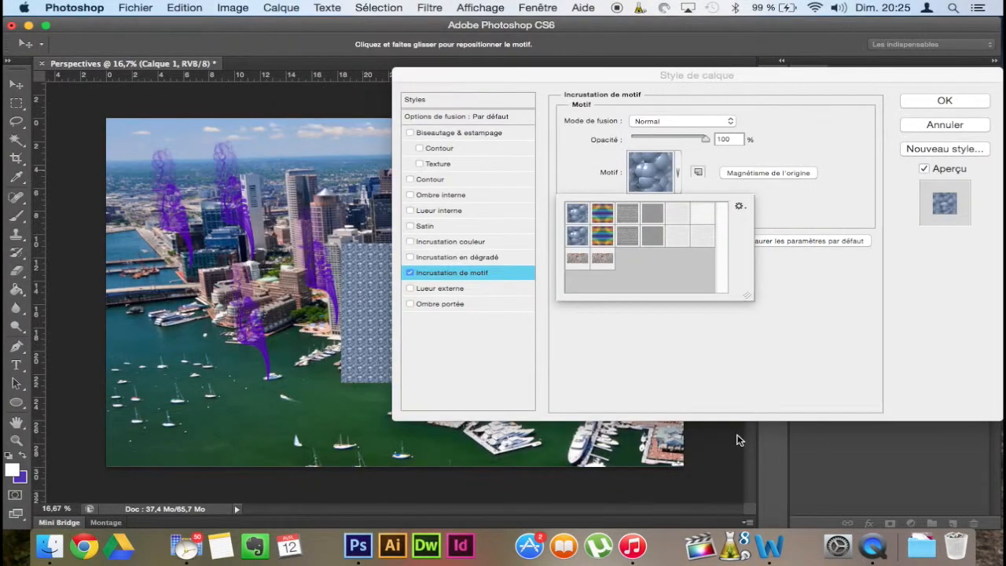
- Apply the first of the newly loaded cracked-paint textures as Calque 1's pattern overlay
left_click(601, 261)
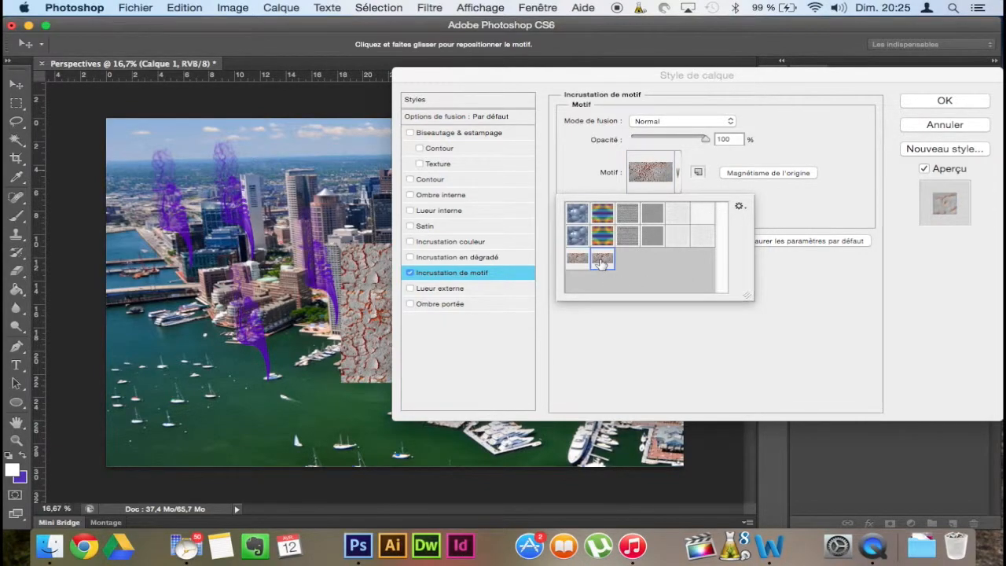
left_click(578, 260)
left_click(935, 101)
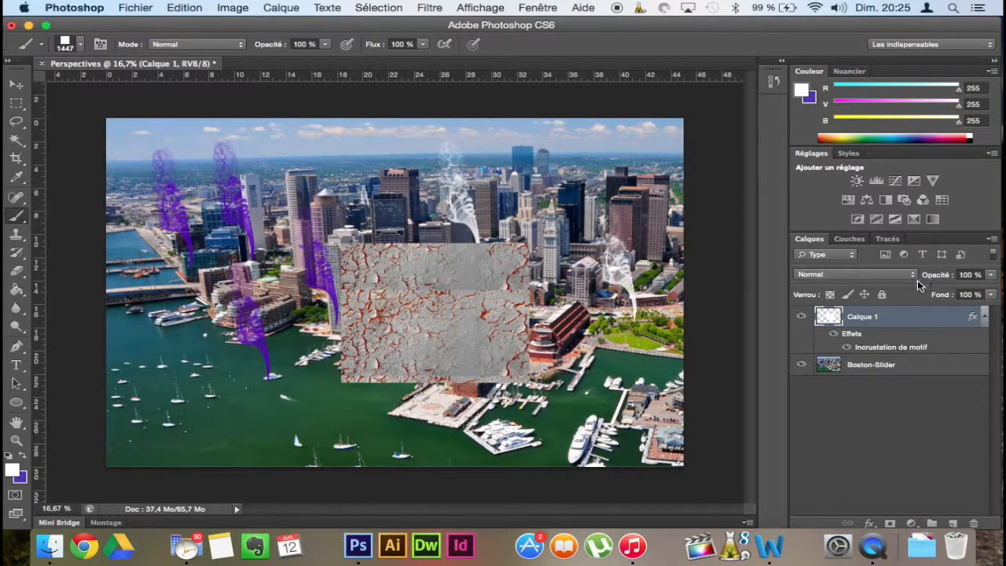
- Lower Calque 1's opacity to 52% so the city shows through the textured rectangle
left_click(990, 274)
left_click_drag(992, 292, 955, 291)
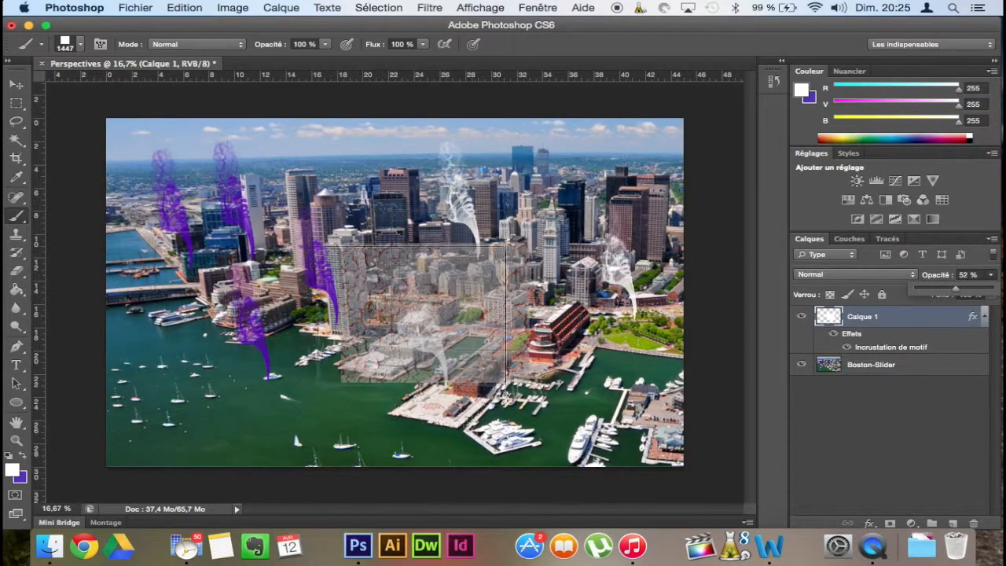
left_click(982, 271)
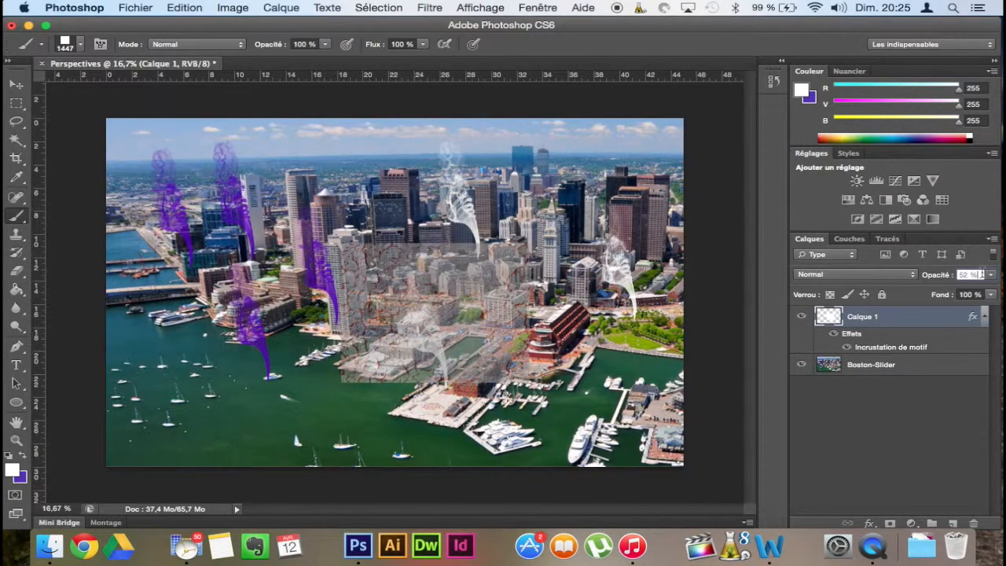
left_click(991, 276)
left_click(992, 275)
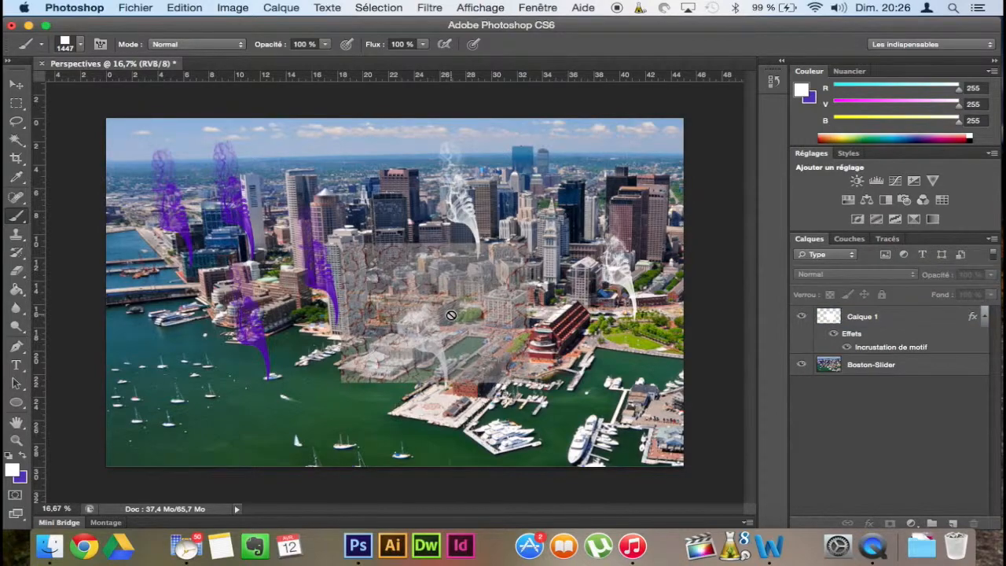